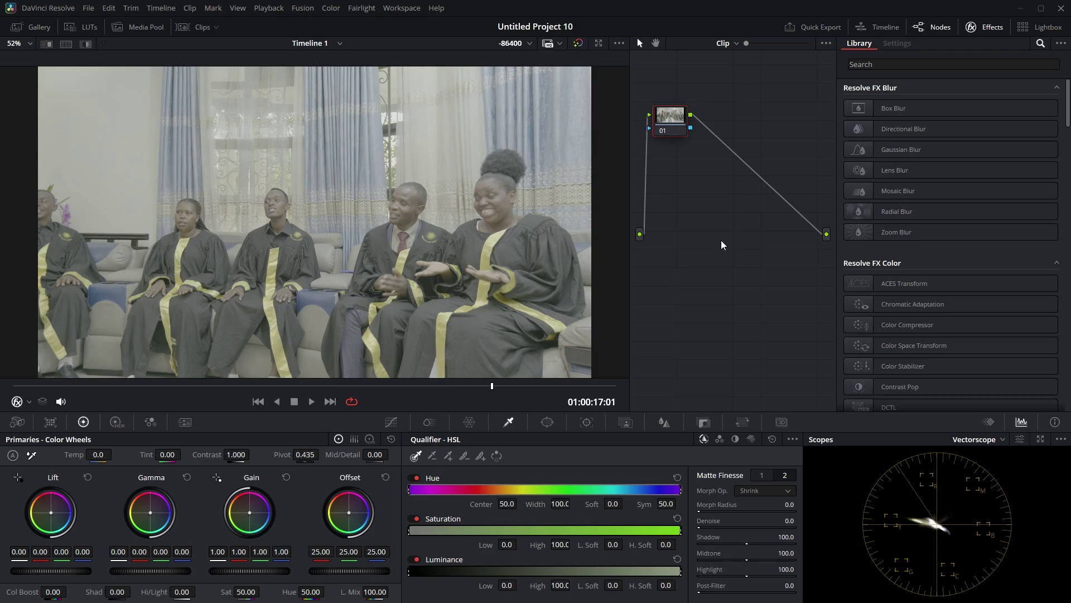
- Build a chain of 14 serial correction nodes in the node graph, starting from node 01
drag(663, 115, 685, 119)
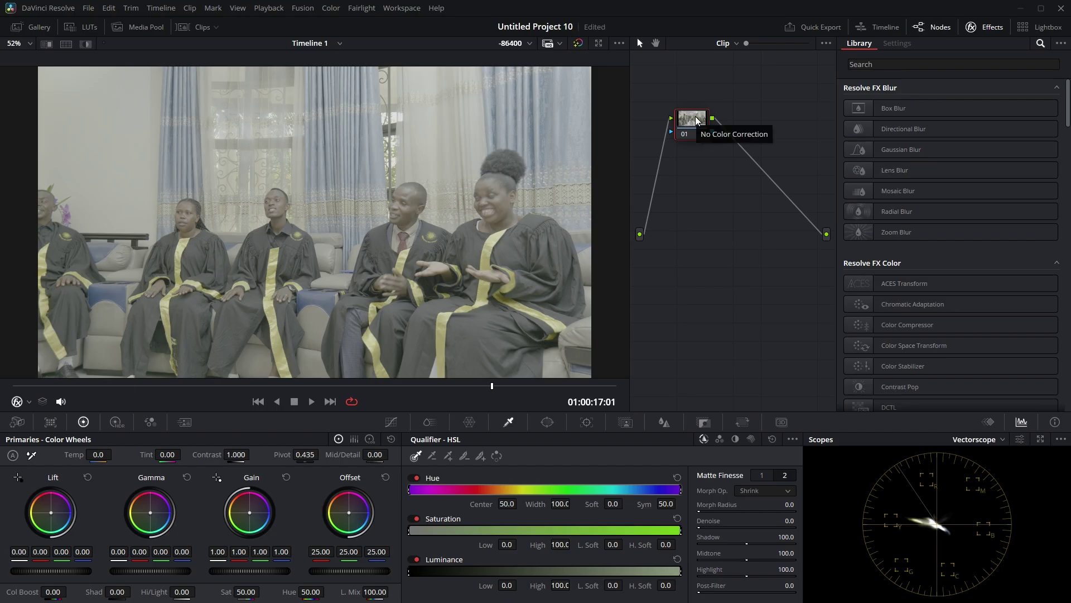
drag(696, 120, 685, 124)
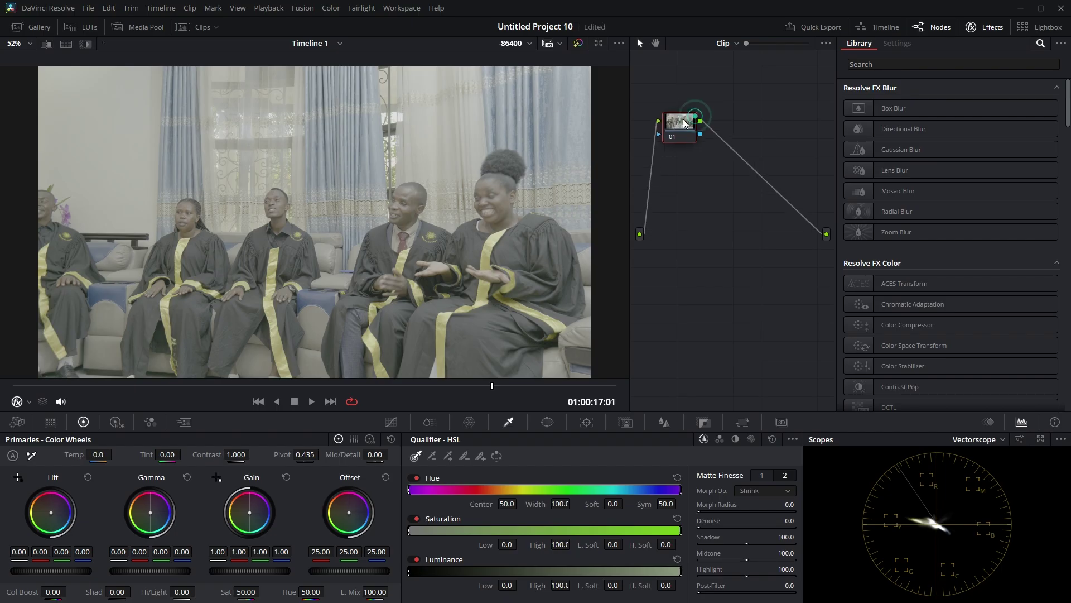
key(alt+s)
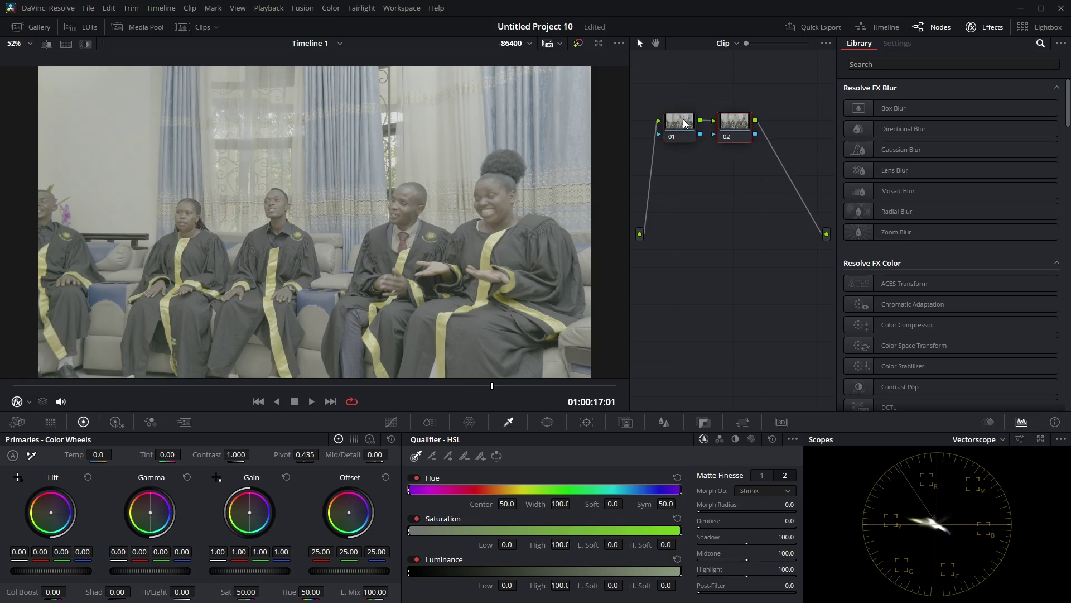
key(alt+s)
key(alt+o)
key(alt+s)
key(alt+s)
key(alt+o)
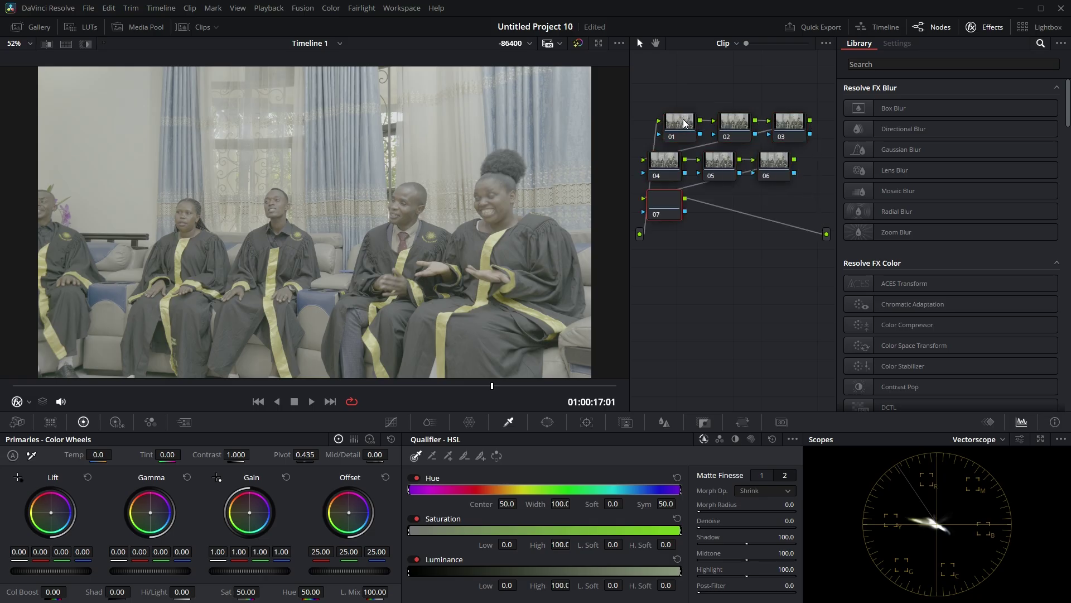
key(alt+s)
key(alt+s)
key(alt+o)
key(alt+s)
key(alt+s)
key(alt+o)
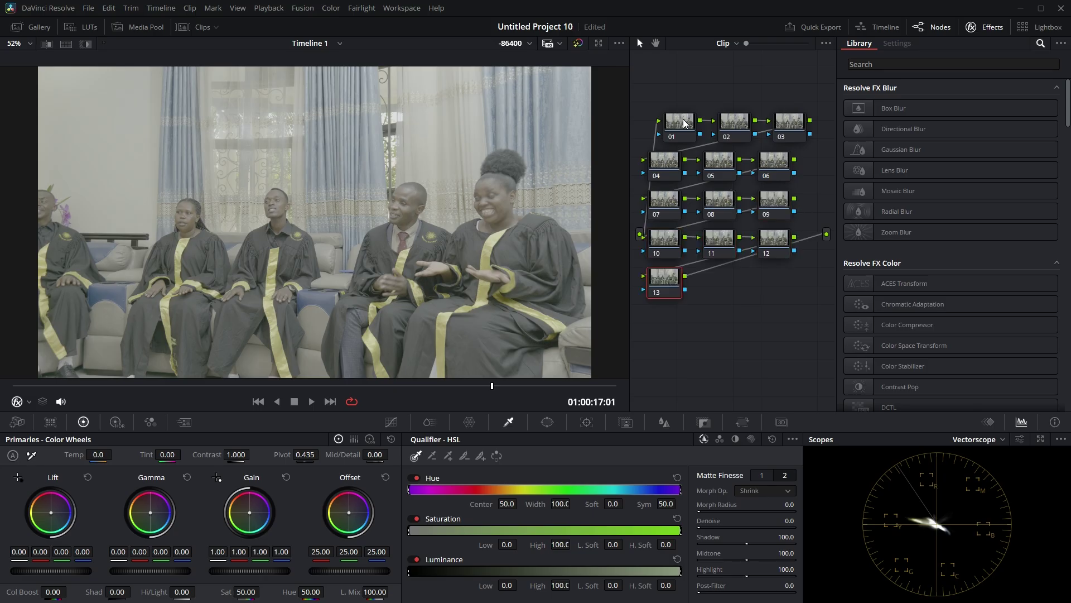
key(alt+s)
- Place node 01 directly above node 04 and move the playhead to 01:00:01:04, keeping node 01 selected
drag(685, 123, 671, 117)
click(91, 386)
drag(52, 389, 46, 387)
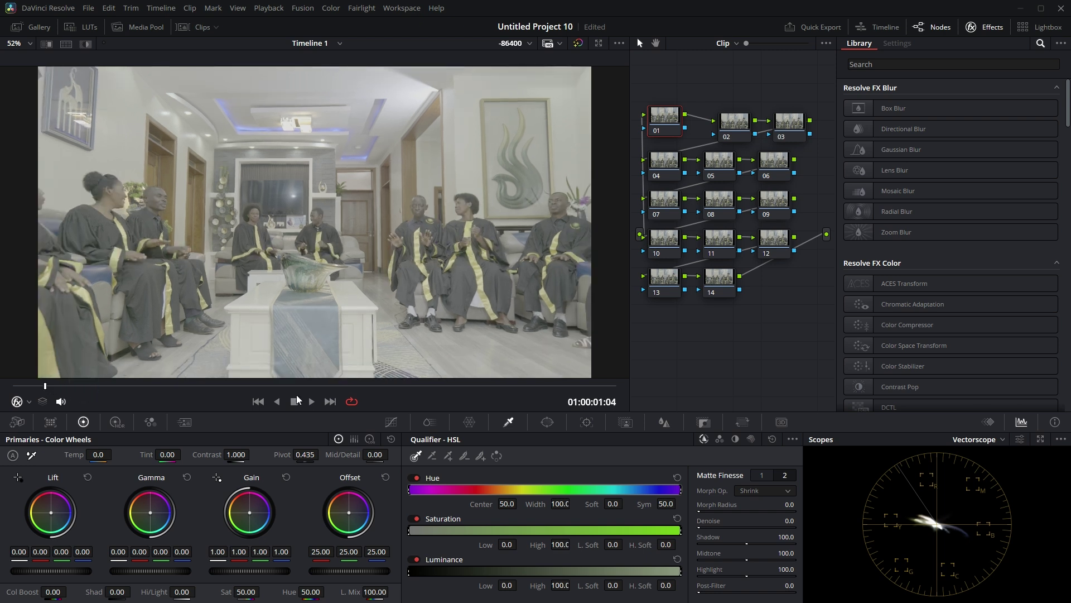
drag(668, 120, 669, 118)
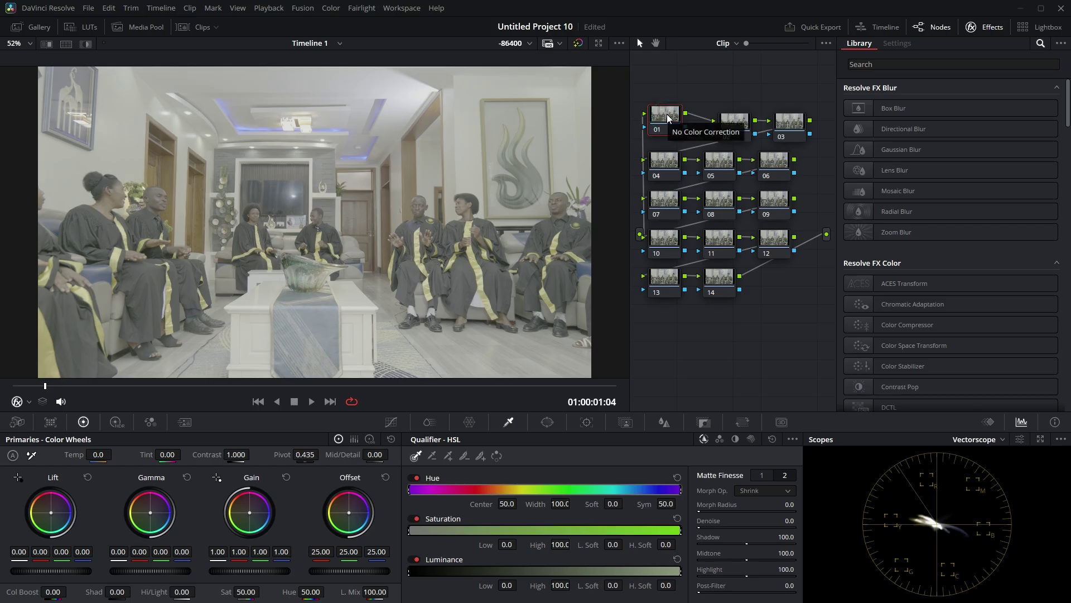
- Search the effects library for COLOR and apply the Color Space Transform effect to node 01
click(912, 65)
click(912, 65)
click(989, 25)
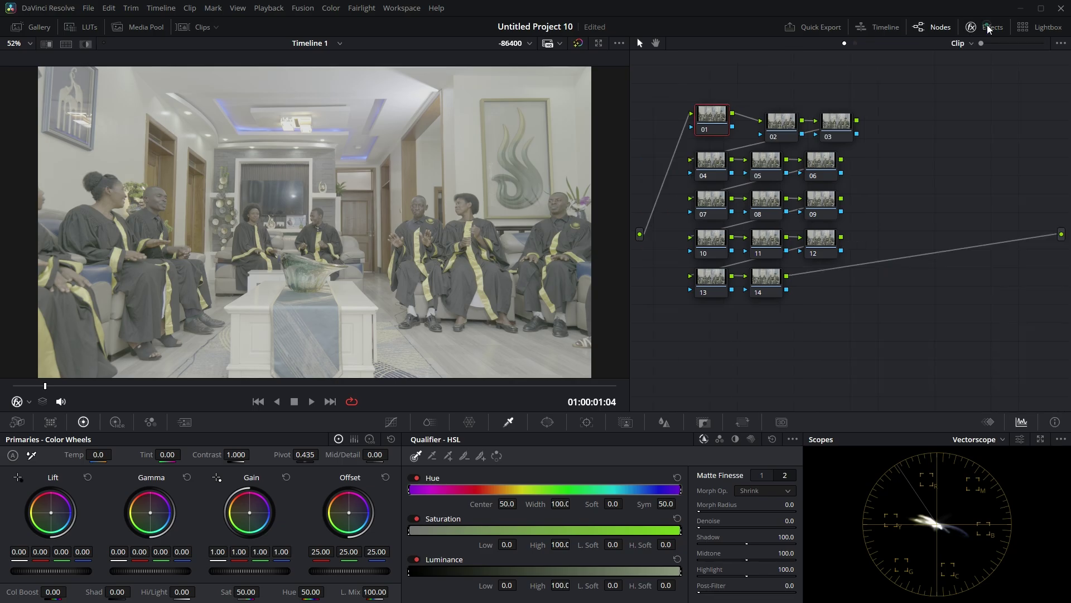
click(990, 27)
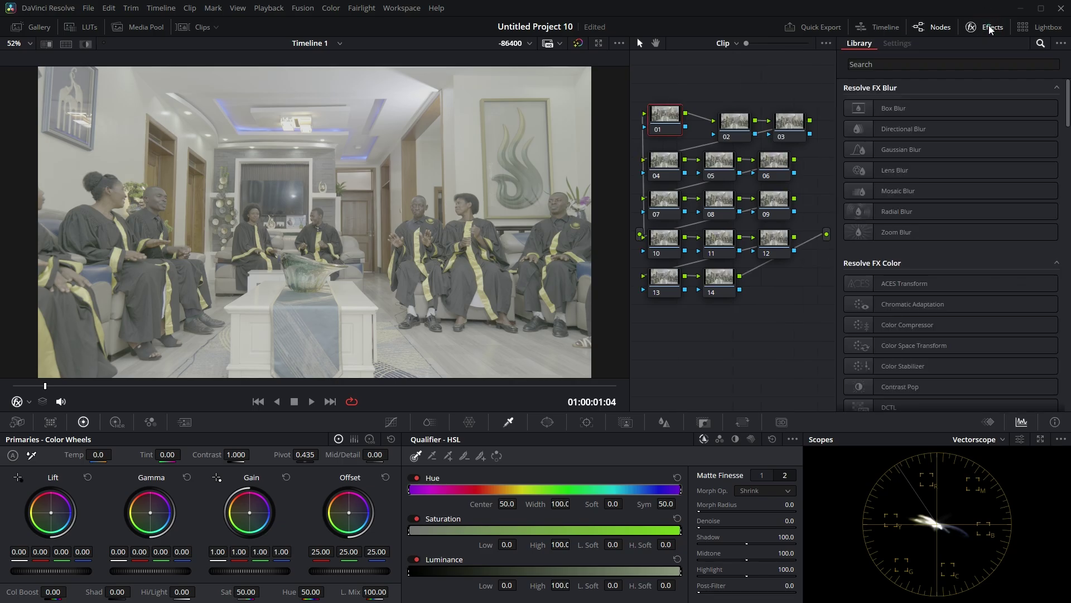
click(903, 65)
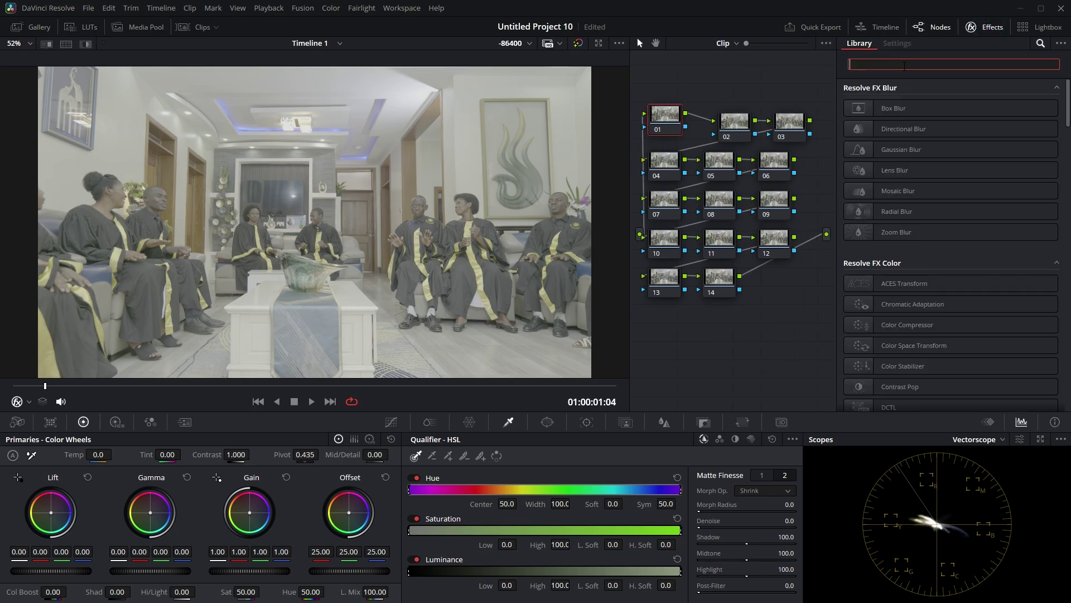
text(COLOR)
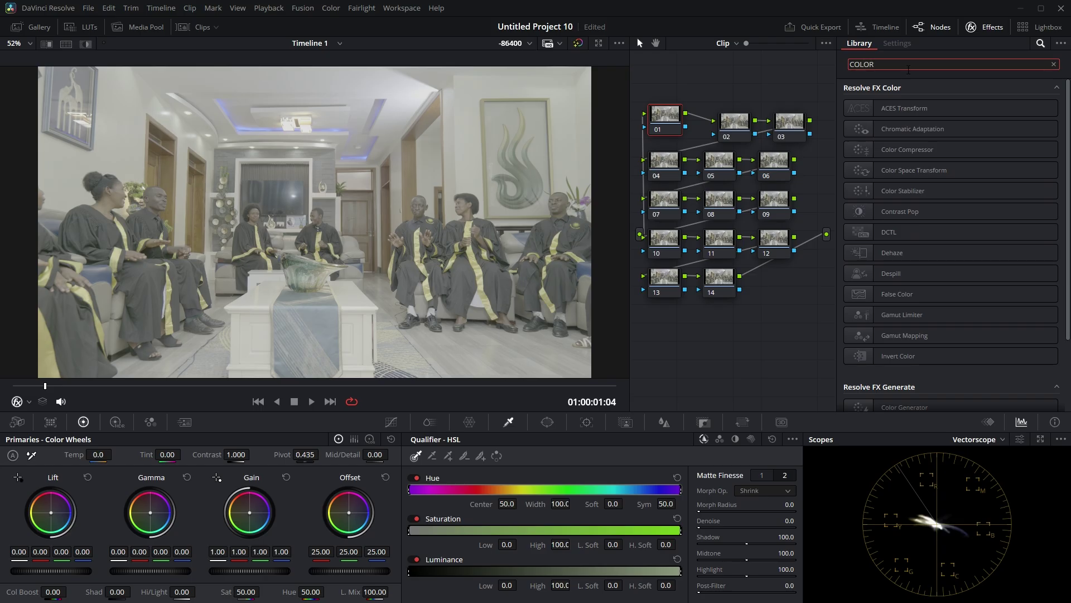
click(923, 174)
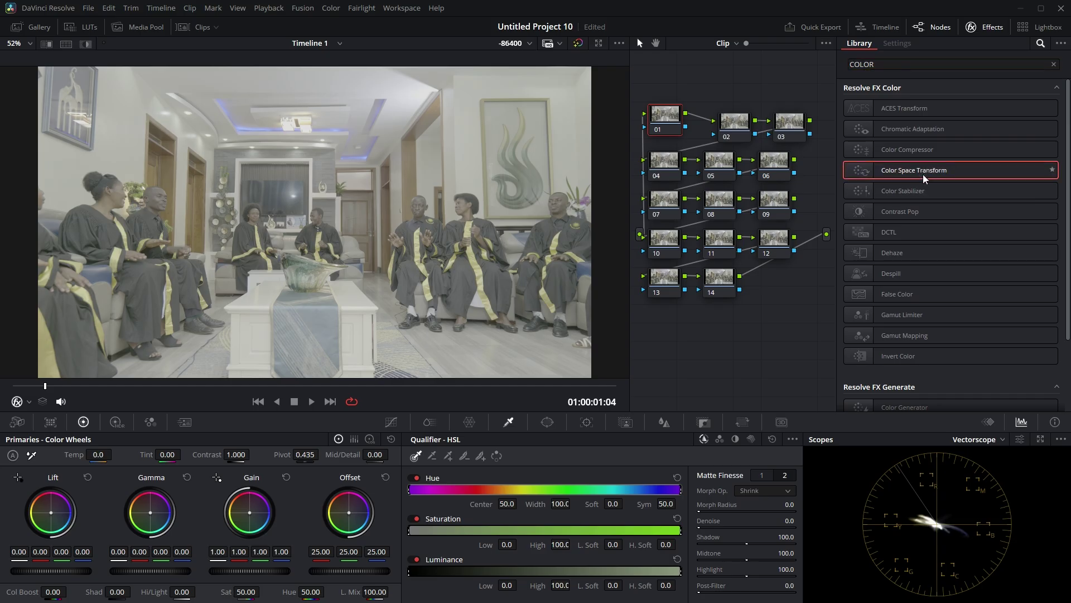
drag(974, 168, 665, 118)
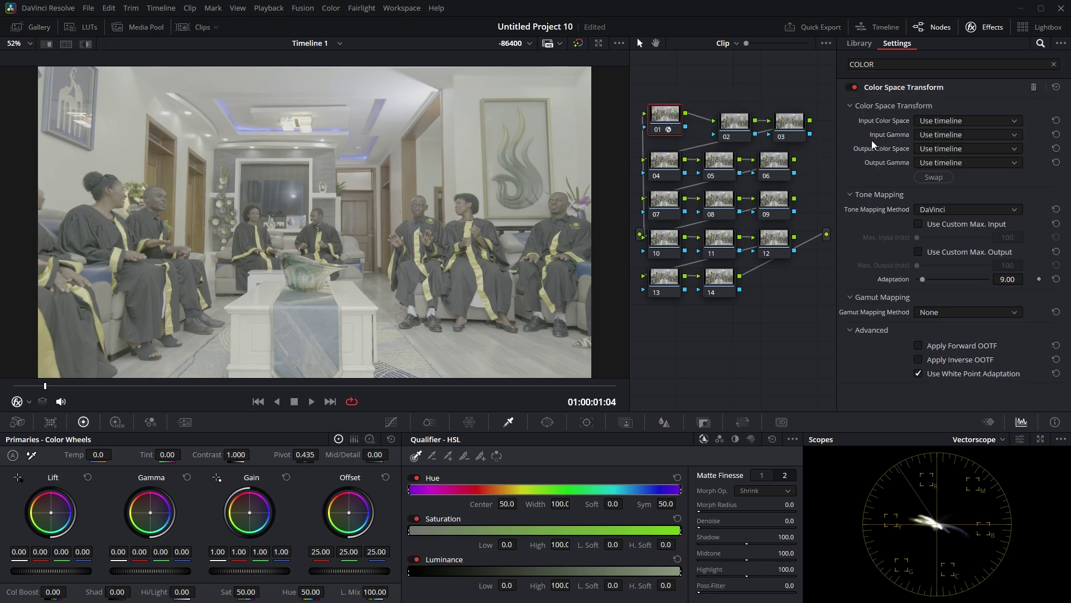
- Set the transform's input color space to Panasonic V-Gamut and its input gamma to Panasonic V-Log
click(966, 123)
scroll(953, 172, down, 5)
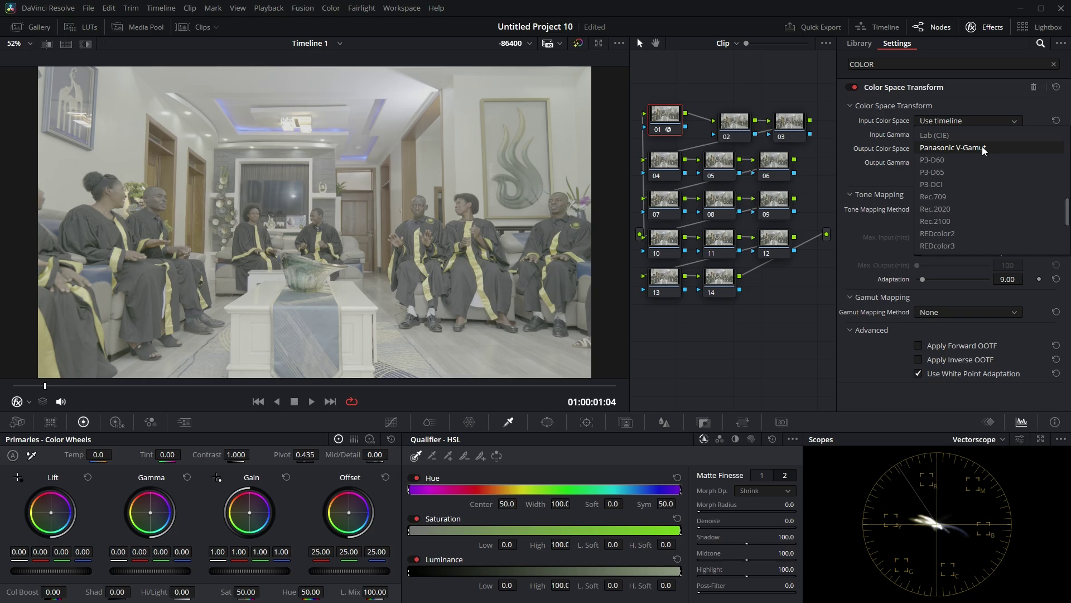
click(983, 148)
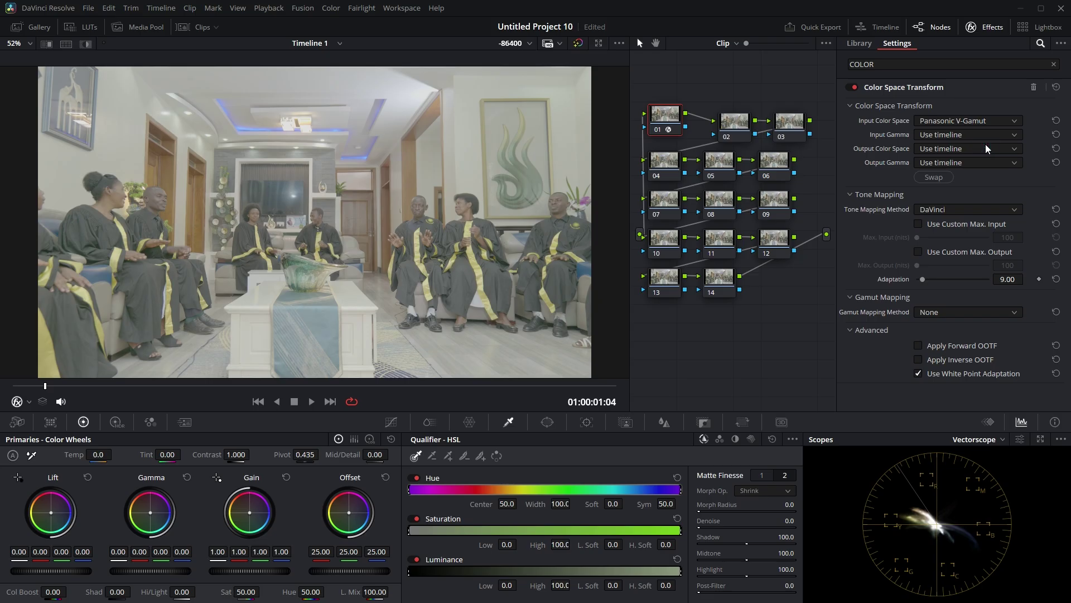
click(972, 135)
scroll(954, 194, down, 3)
scroll(954, 196, up, 5)
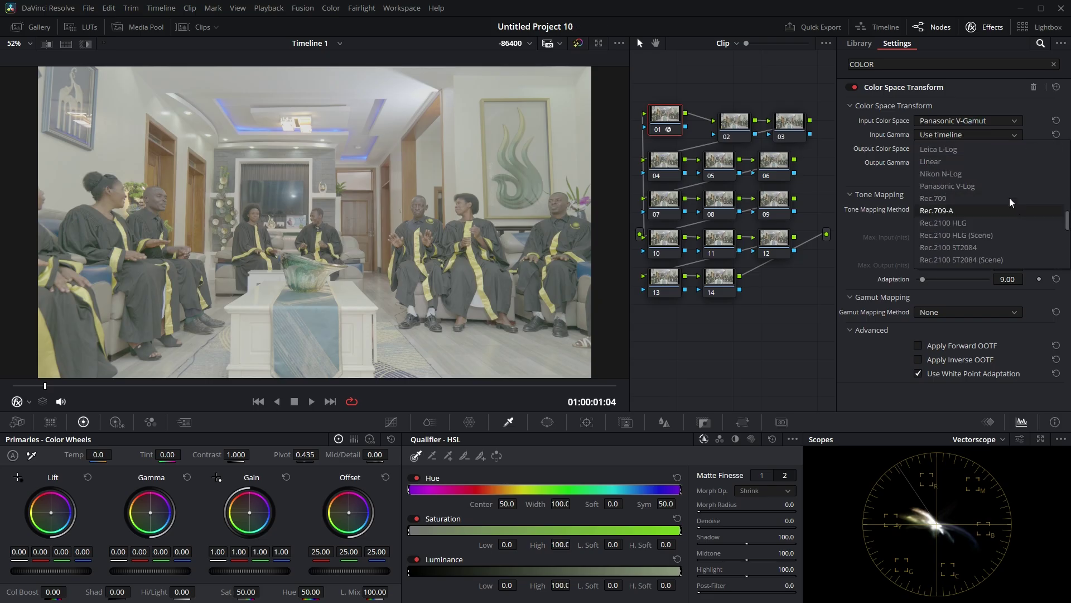
click(960, 189)
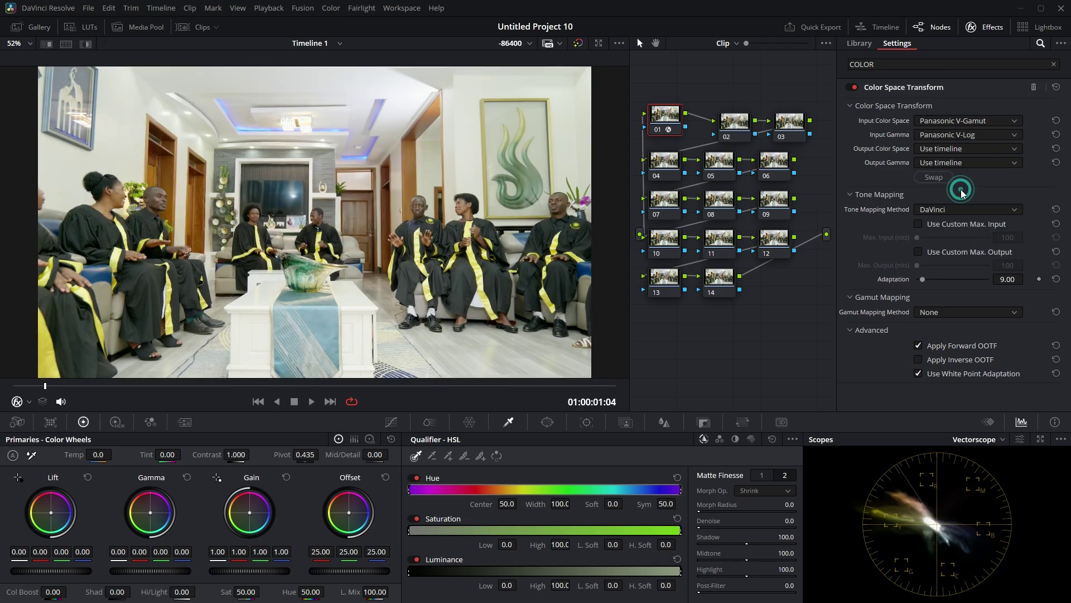
- Set the transform's output color space to Rec.709 and its output gamma to Rec.709-A
click(960, 146)
scroll(978, 223, down, 4)
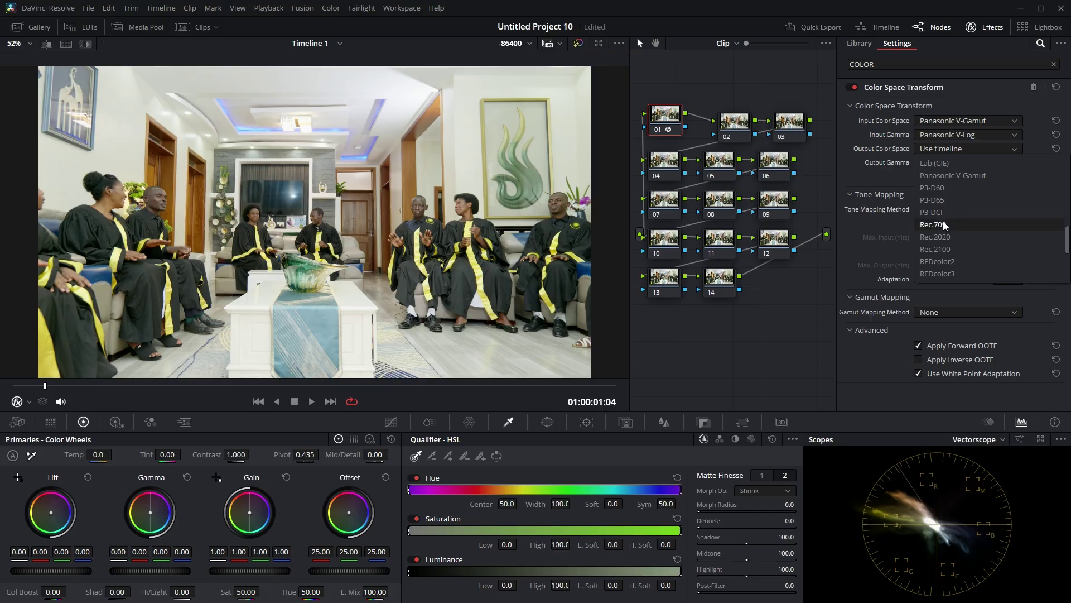
click(943, 223)
click(962, 161)
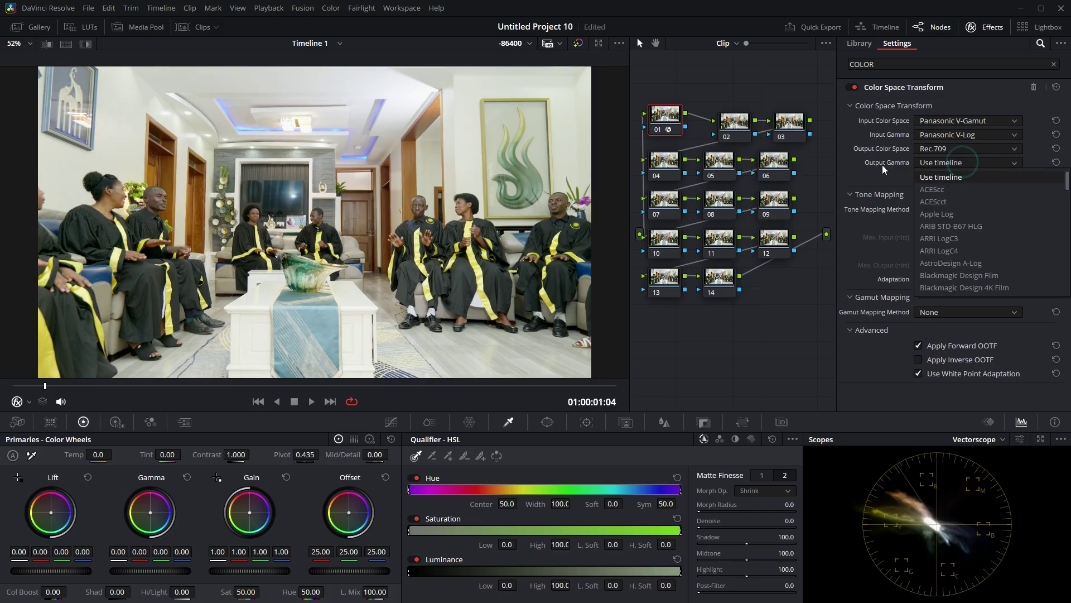
scroll(962, 246, down, 5)
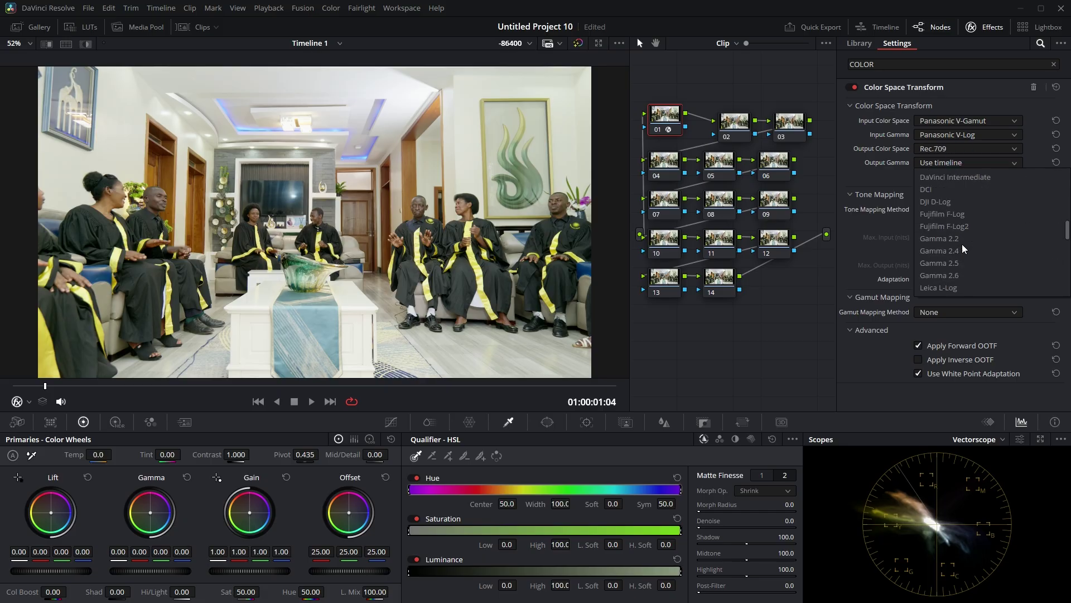
scroll(966, 240, down, 3)
click(949, 275)
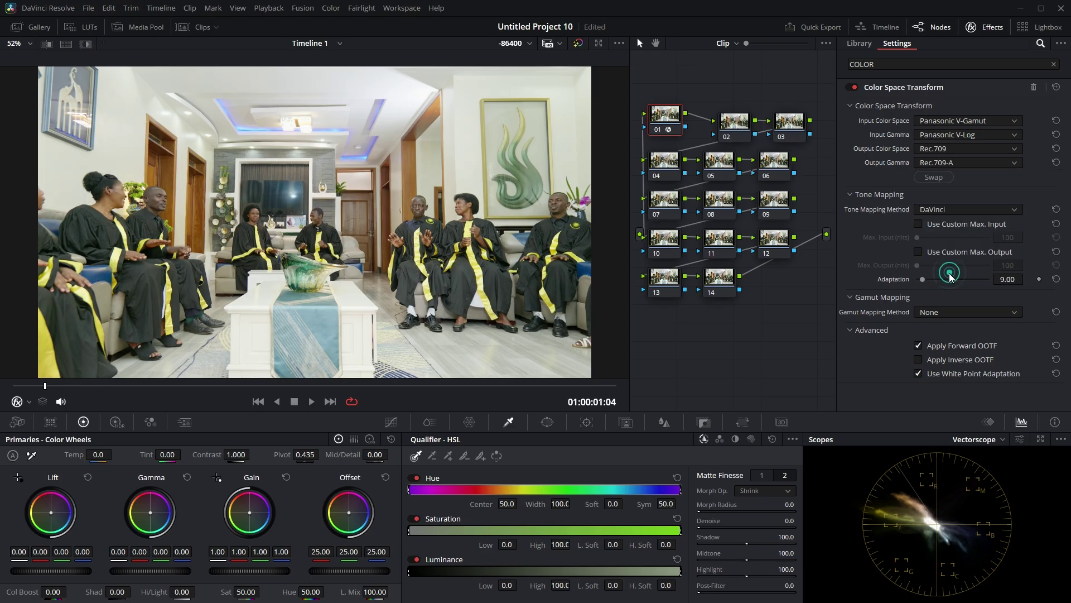
drag(666, 115, 673, 116)
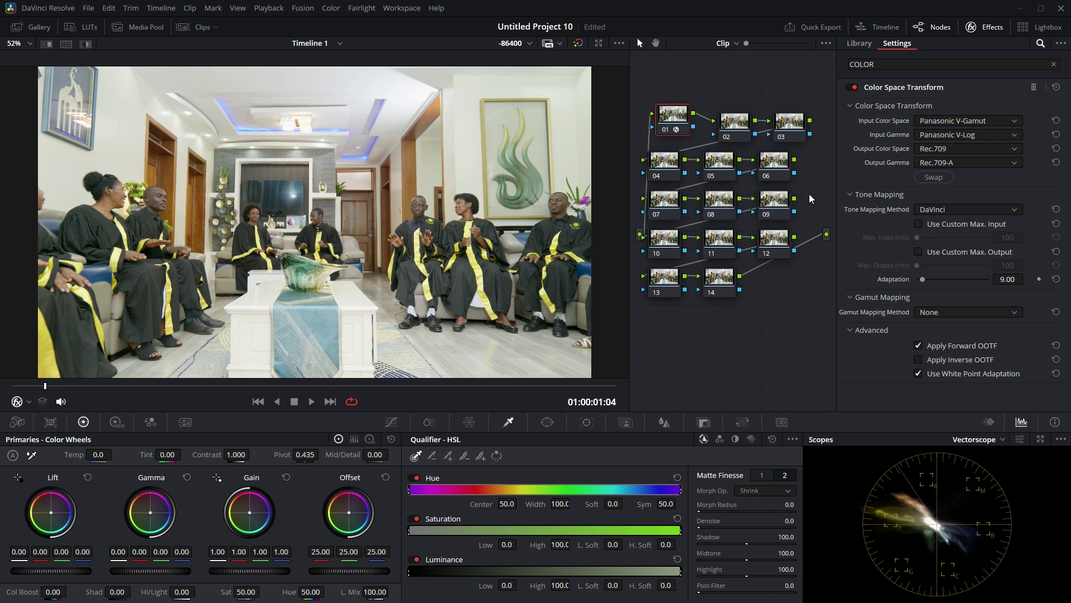
- Set the color temperature of node 02 to 340 and label the node TEMP
drag(734, 119, 720, 111)
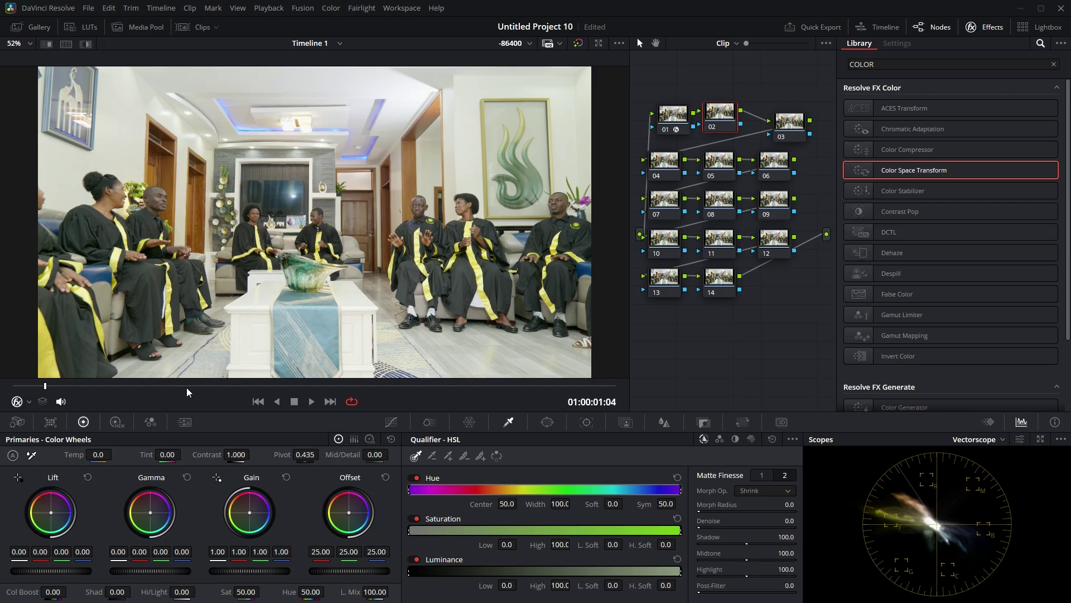
drag(98, 455, 115, 453)
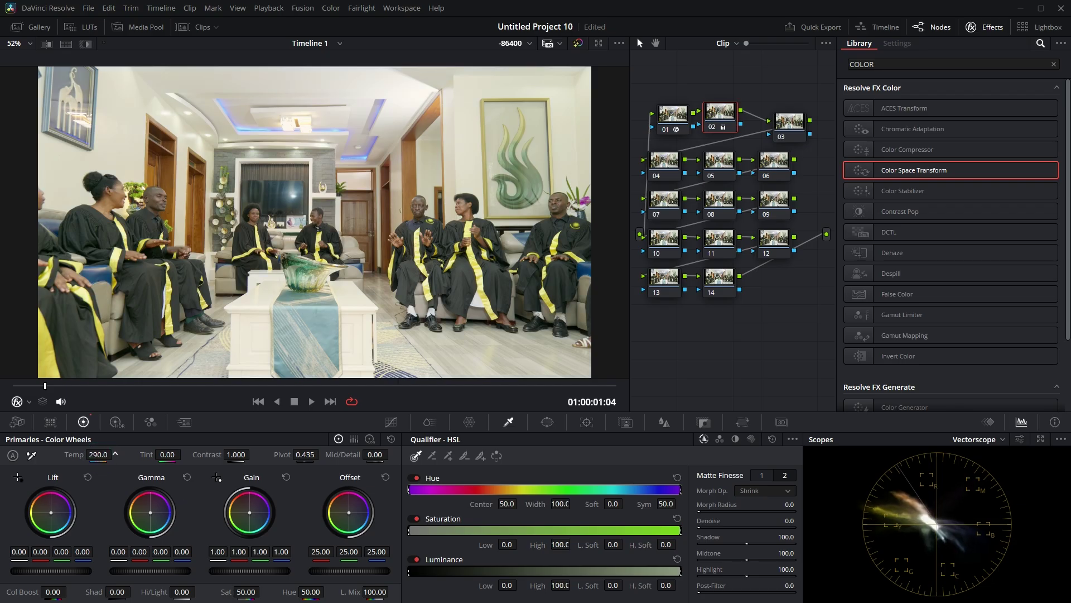
drag(115, 454, 99, 456)
right_click(727, 115)
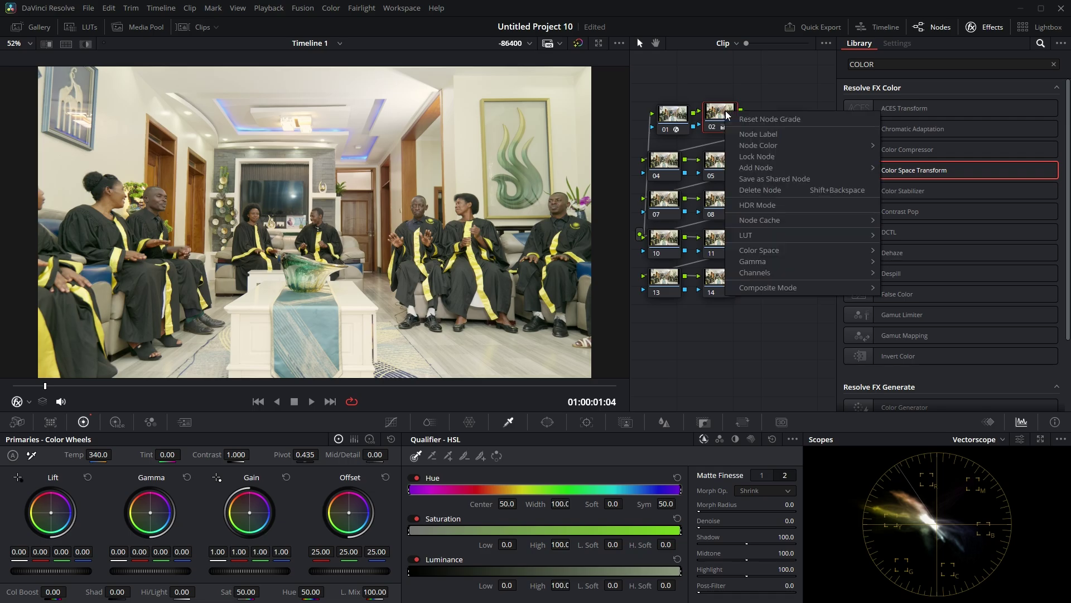
key(Escape)
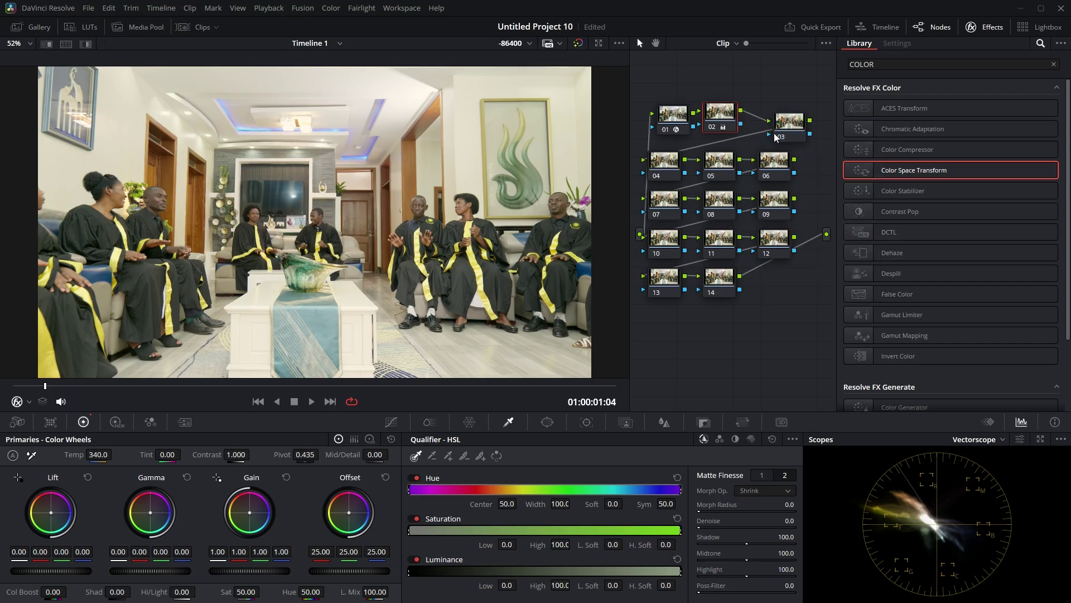
text(TEMP)
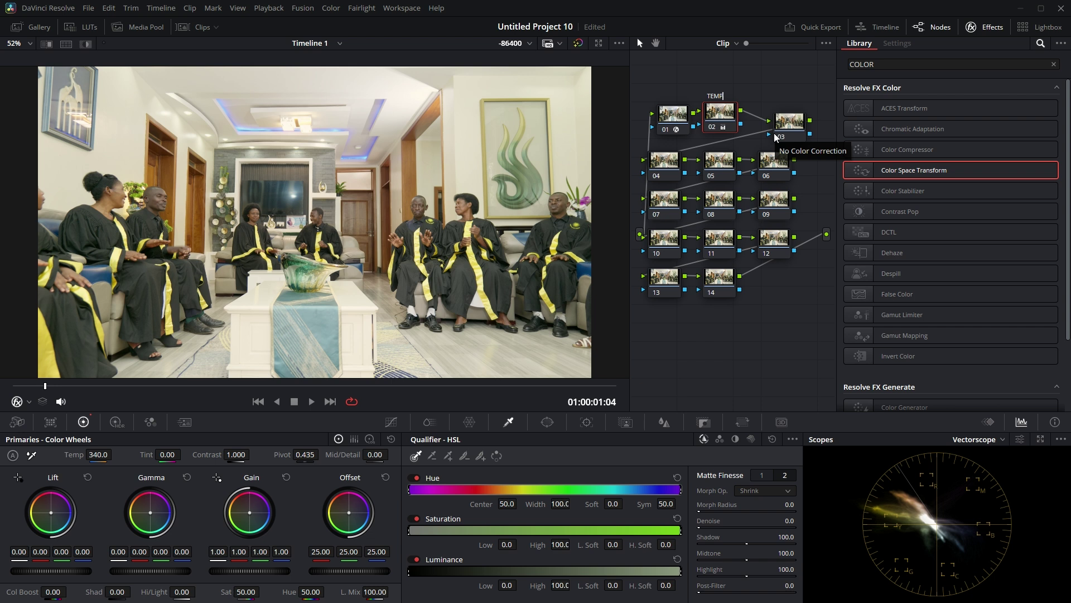
- Set the Color Boost of node 03 to 31 and label the node COLO B
click(780, 128)
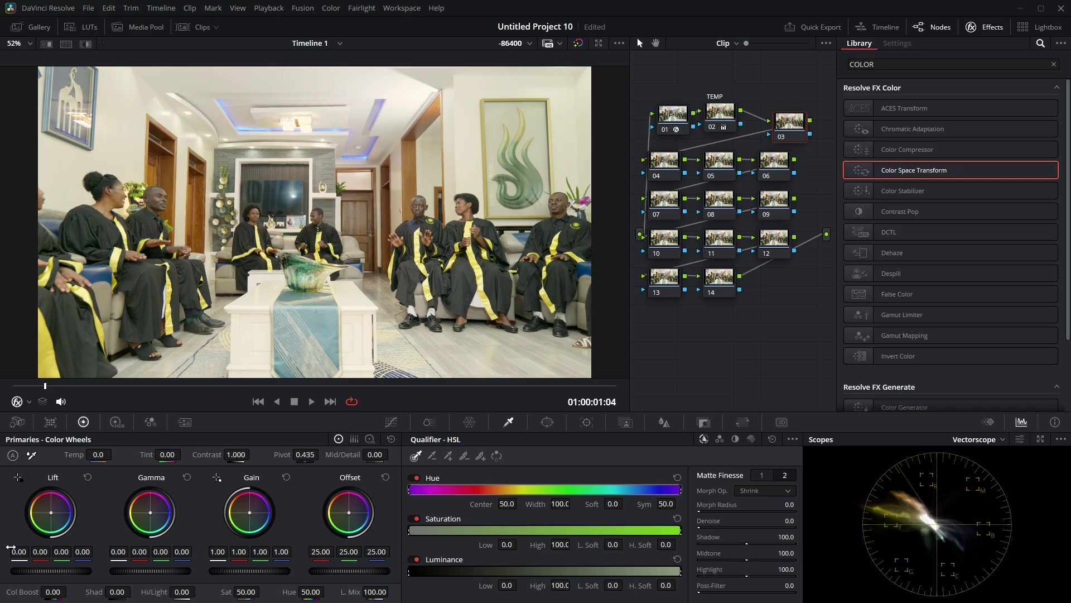
drag(50, 590, 40, 592)
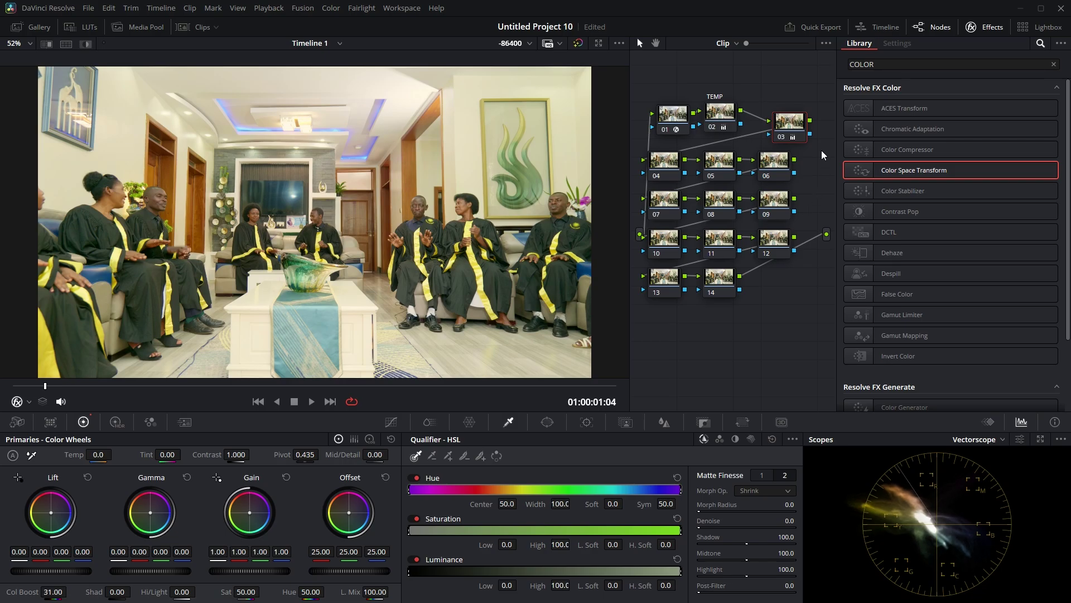
click(780, 136)
click(781, 137)
right_click(792, 122)
click(835, 145)
text(COLO B)
- Move nodes 03, 02 and 01 higher in the node graph to open space above the second row
drag(789, 122, 796, 105)
drag(717, 117, 742, 106)
drag(673, 114, 673, 96)
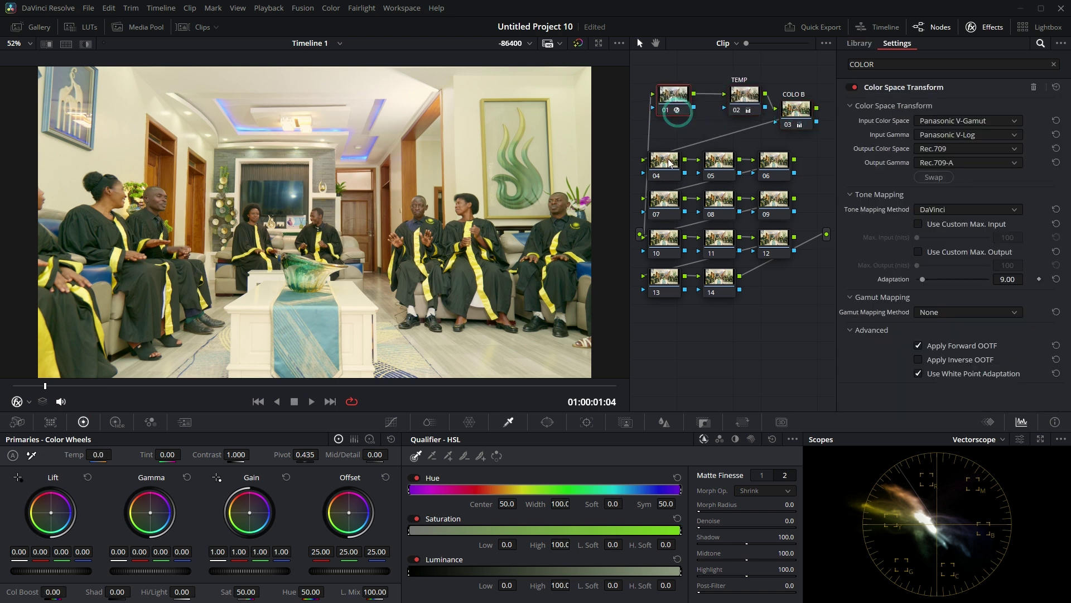
- Set the contrast of node 04 to 1.252 and check the grade at other frames, ending at 01:00:00:27
click(670, 162)
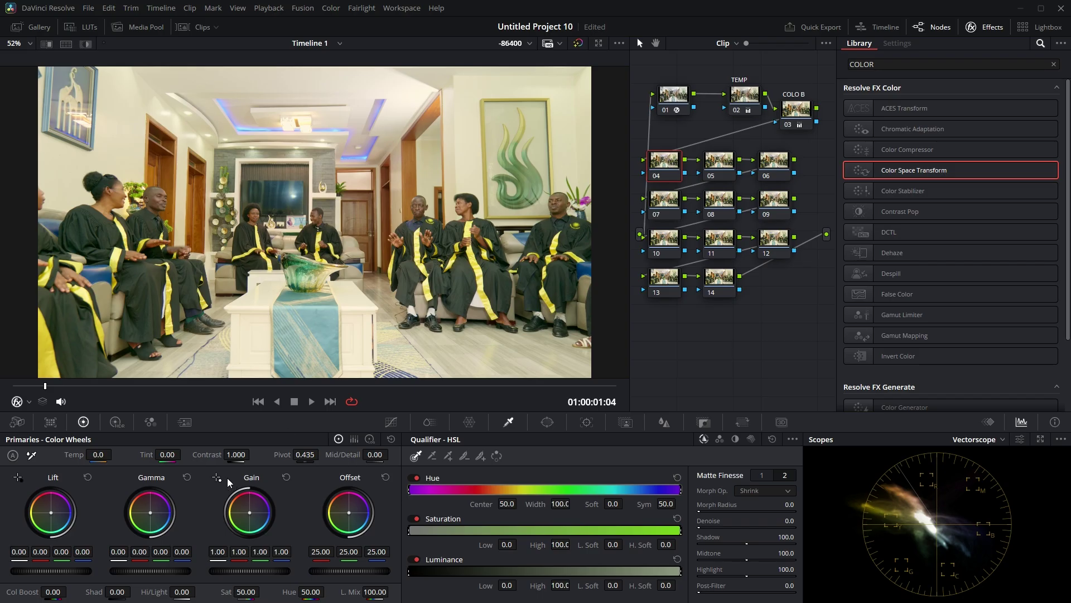
drag(236, 454, 252, 454)
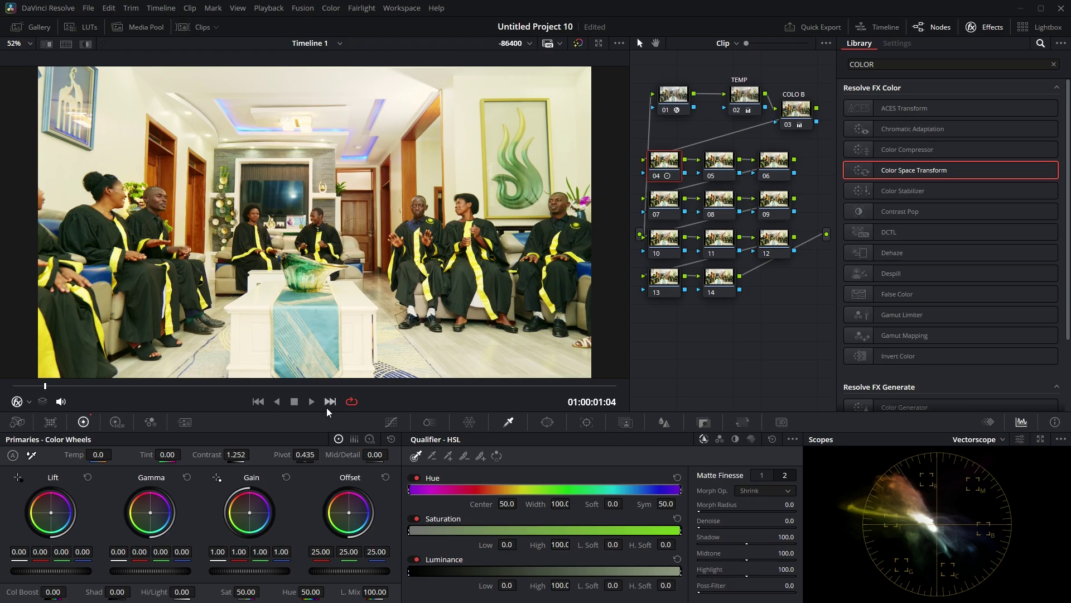
click(433, 385)
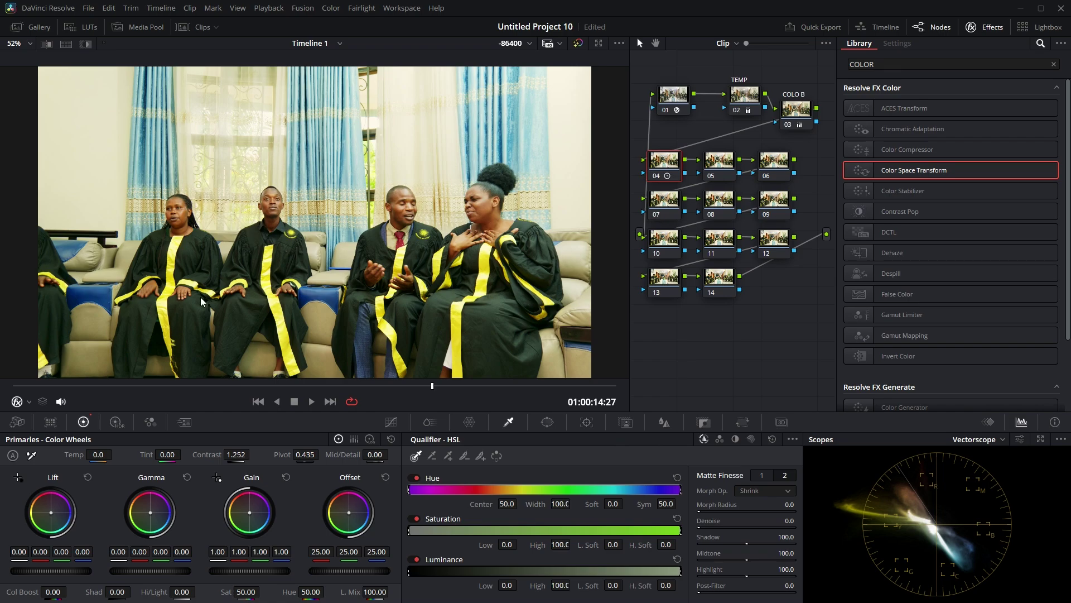
click(82, 385)
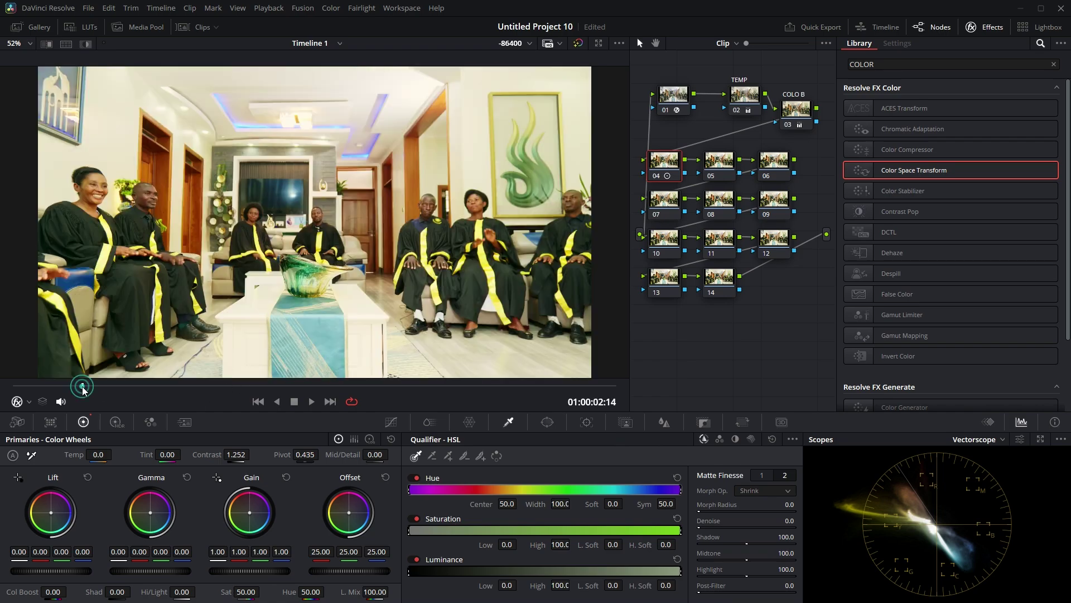
drag(46, 386, 39, 386)
- Move nodes 04 and 05 up closer to the first row of nodes
drag(668, 166, 706, 147)
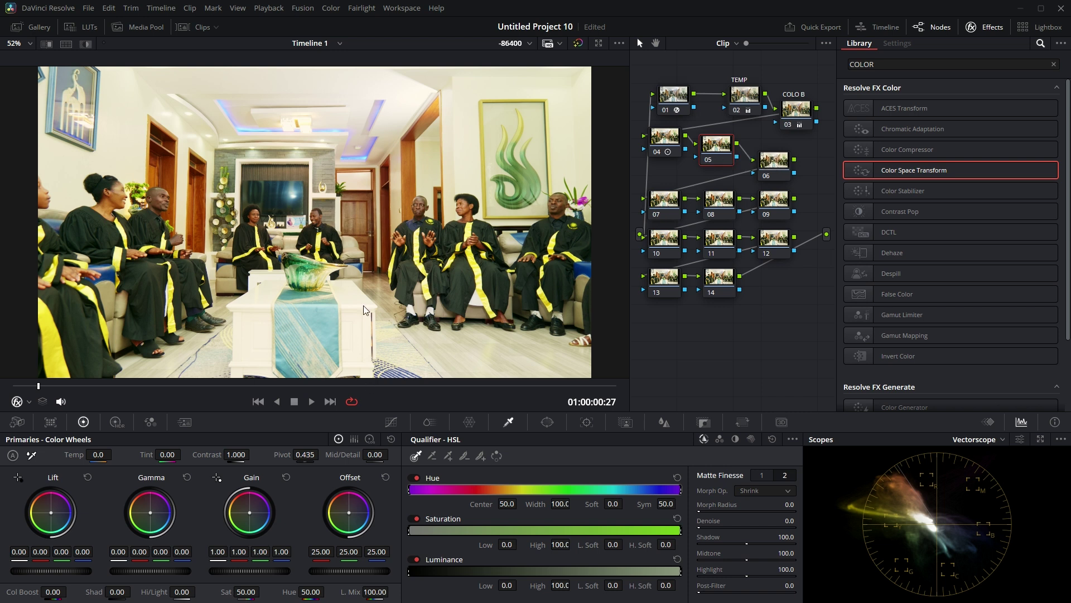
- Nudge node 05 higher and, at frame 01:00:17:07, raise blue saturation to about 1.88 in its Hue Vs Sat curve
click(497, 385)
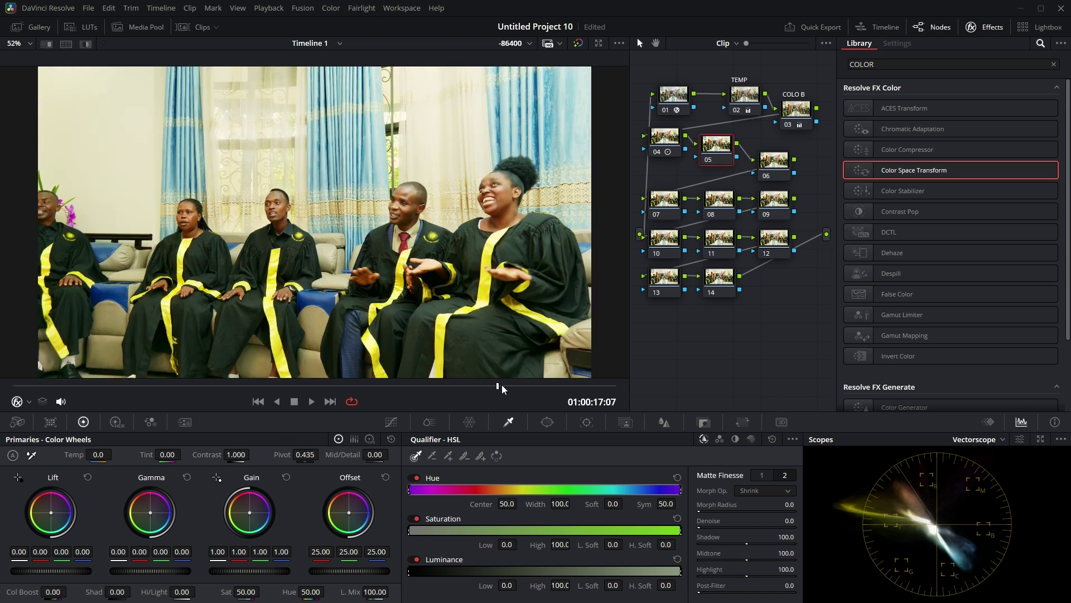
drag(713, 153, 720, 146)
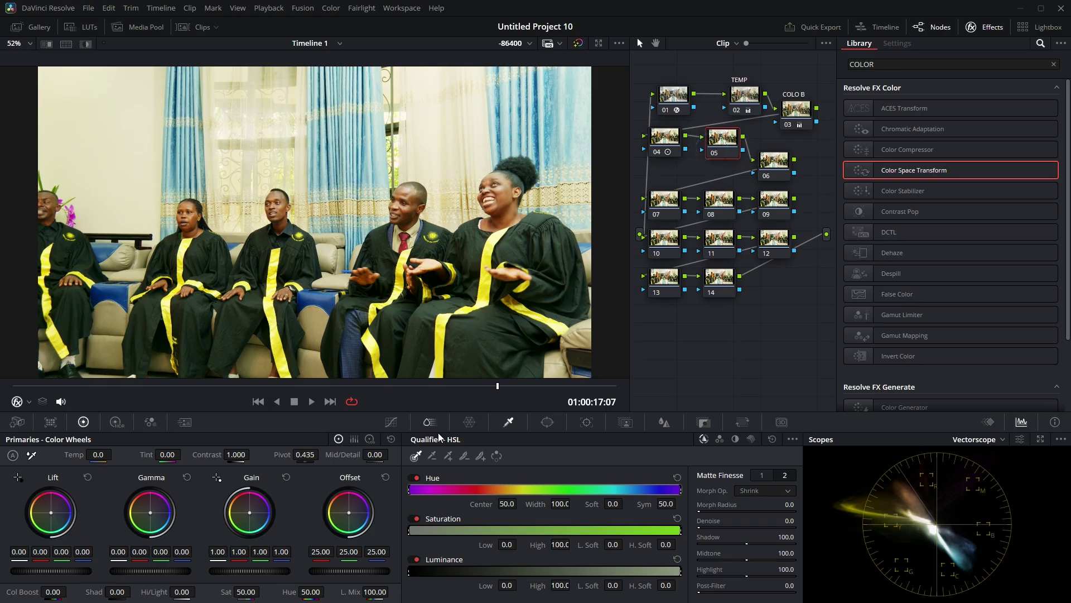
click(392, 423)
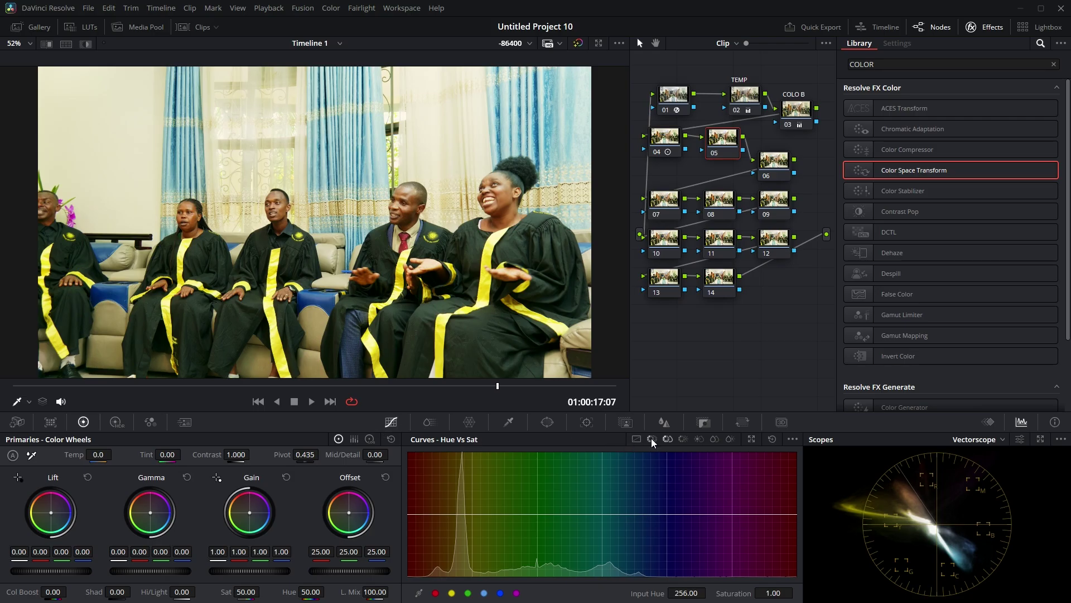
click(683, 440)
click(668, 440)
click(498, 593)
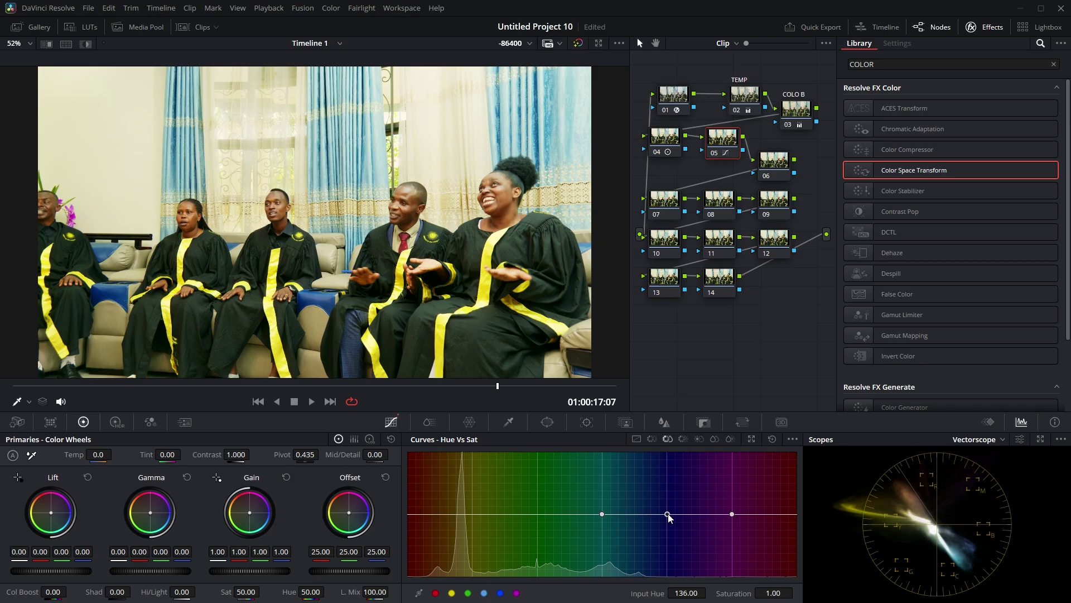
drag(668, 514, 661, 536)
drag(674, 476, 673, 464)
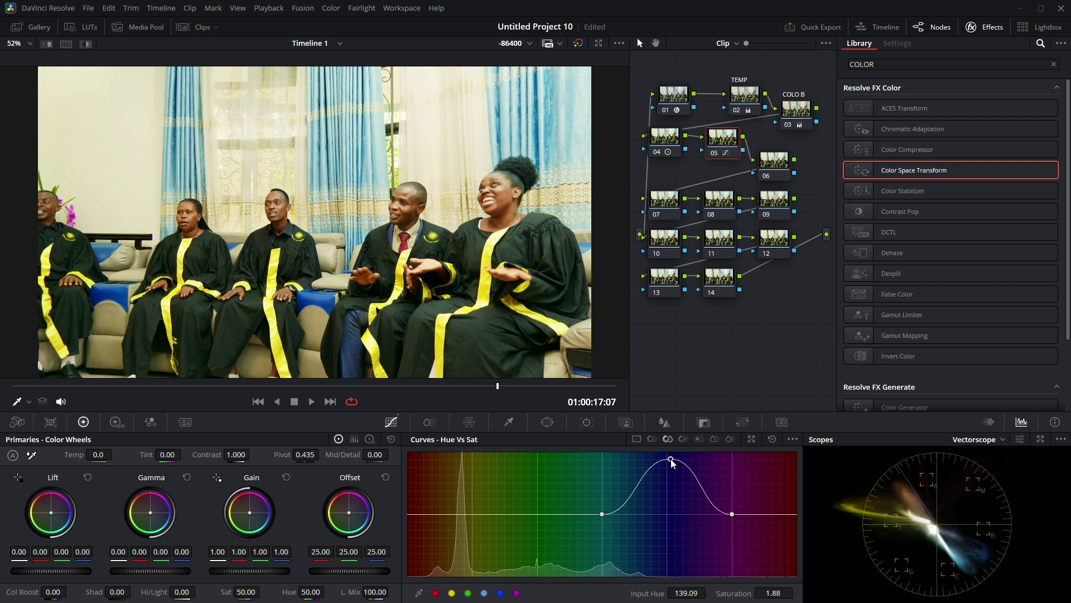
- Raise cyan saturation to about 1.90 and green saturation to about 1.69 in node 05's Hue Vs Sat curve, checking earlier frames
click(484, 593)
drag(603, 516, 597, 457)
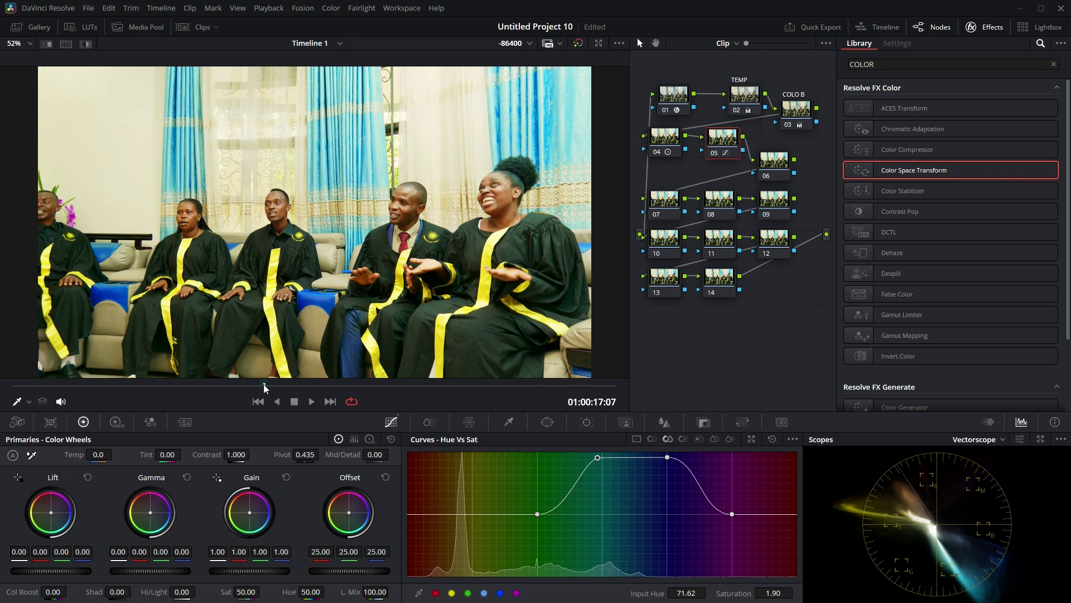
click(264, 386)
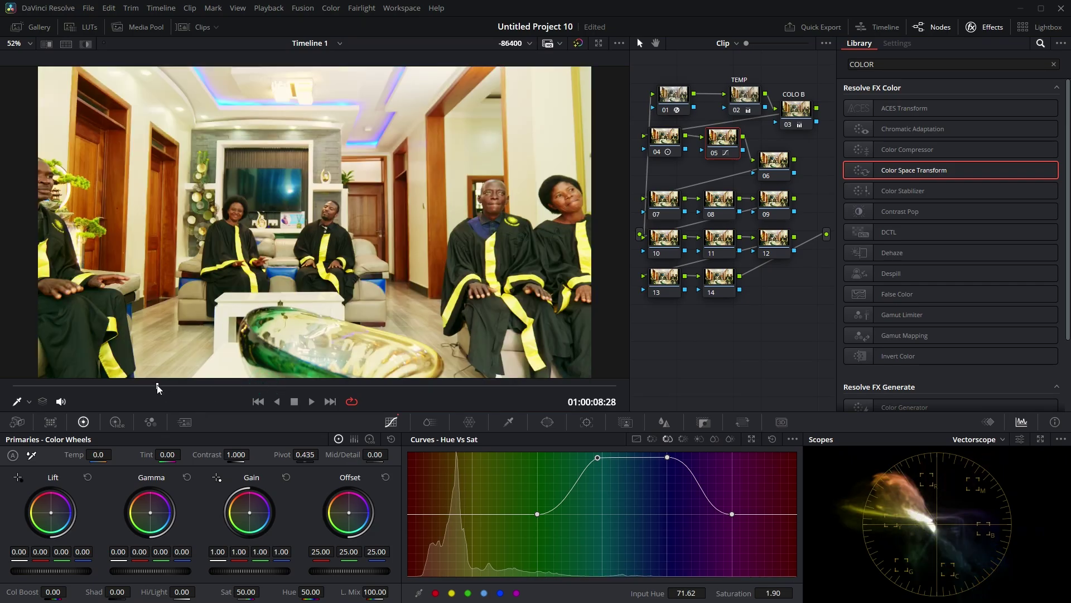
click(124, 385)
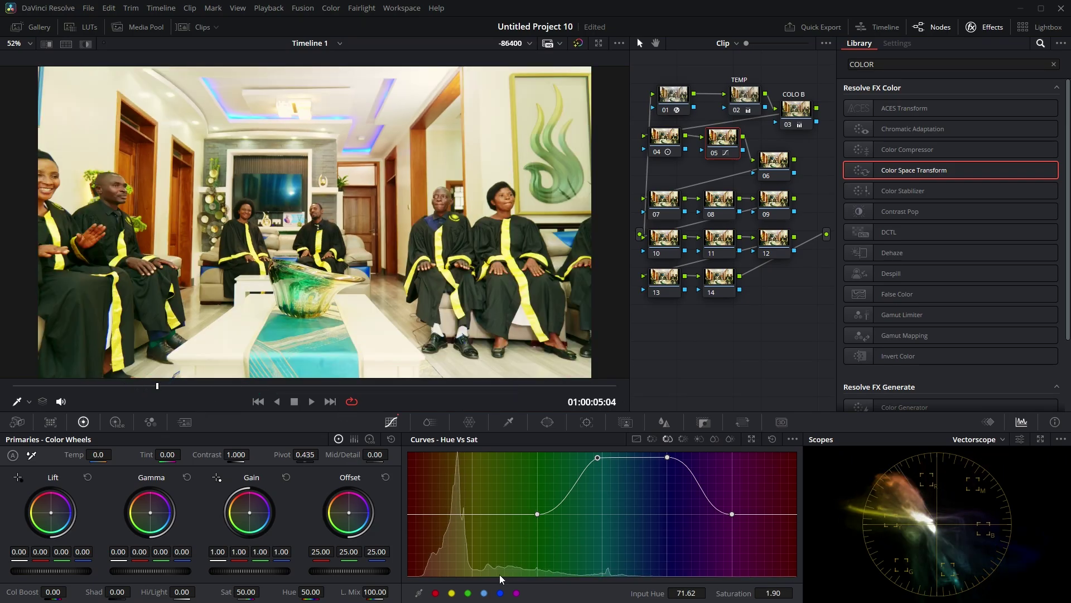
click(468, 592)
drag(535, 514, 525, 471)
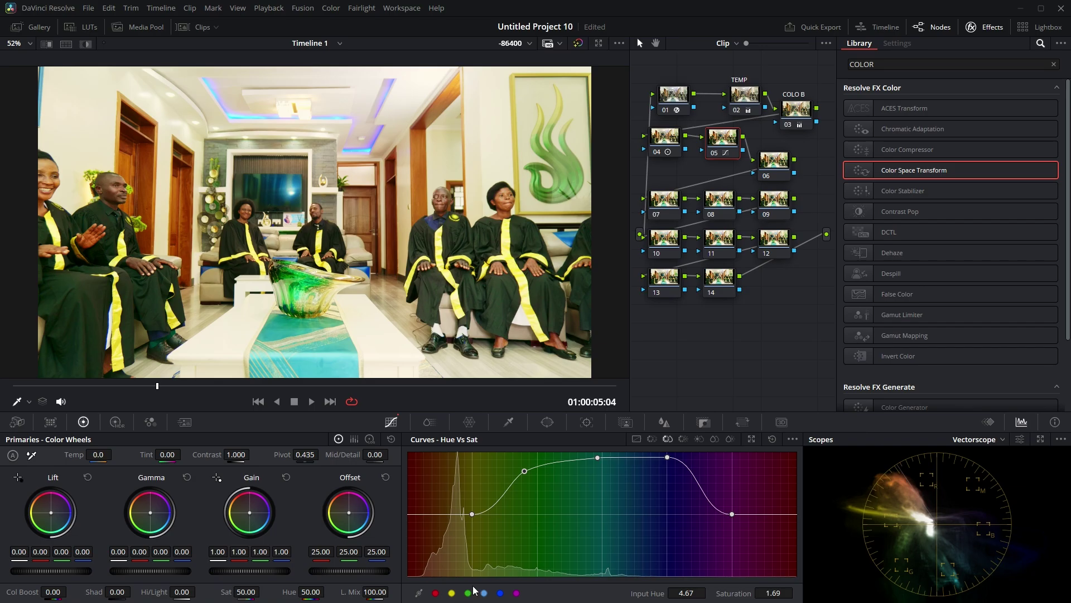
- Open the Hue Vs Hue curve of node 05 and go to frame 01:00:14:09
click(653, 439)
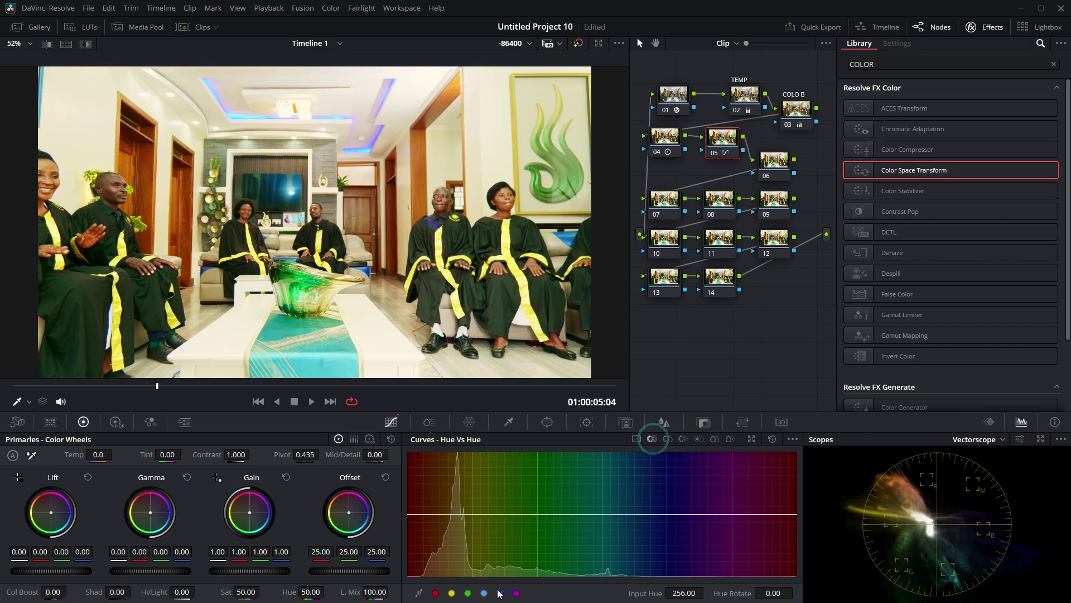
click(415, 385)
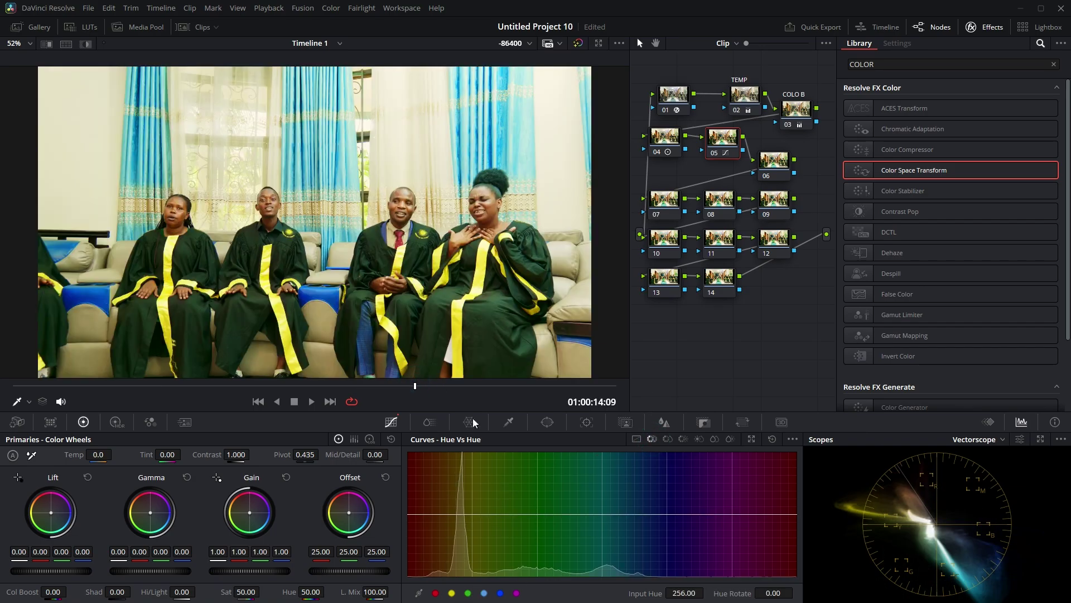
click(500, 592)
mouse_move(664, 513)
mouse_down()
mouse_move(671, 476)
mouse_move(669, 521)
mouse_move(658, 525)
mouse_move(661, 500)
mouse_up()
double_click(661, 500)
- Shift the cyan range in node 05's Hue Vs Hue curve to a hue rotation of about 16.80
click(484, 592)
mouse_move(601, 514)
mouse_down()
mouse_move(598, 492)
mouse_move(605, 528)
mouse_move(608, 508)
mouse_up()
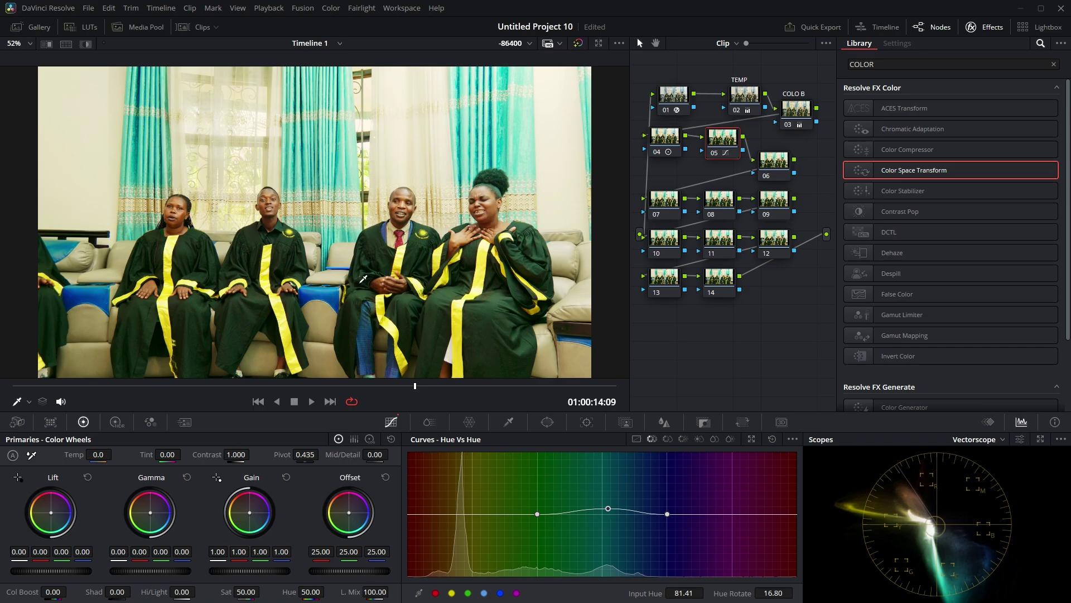
- Move node 06 up beside node 05 and shift its Offset to 22.94 red, 23.81 green and 30.72 blue, checking other frames
drag(784, 170, 788, 153)
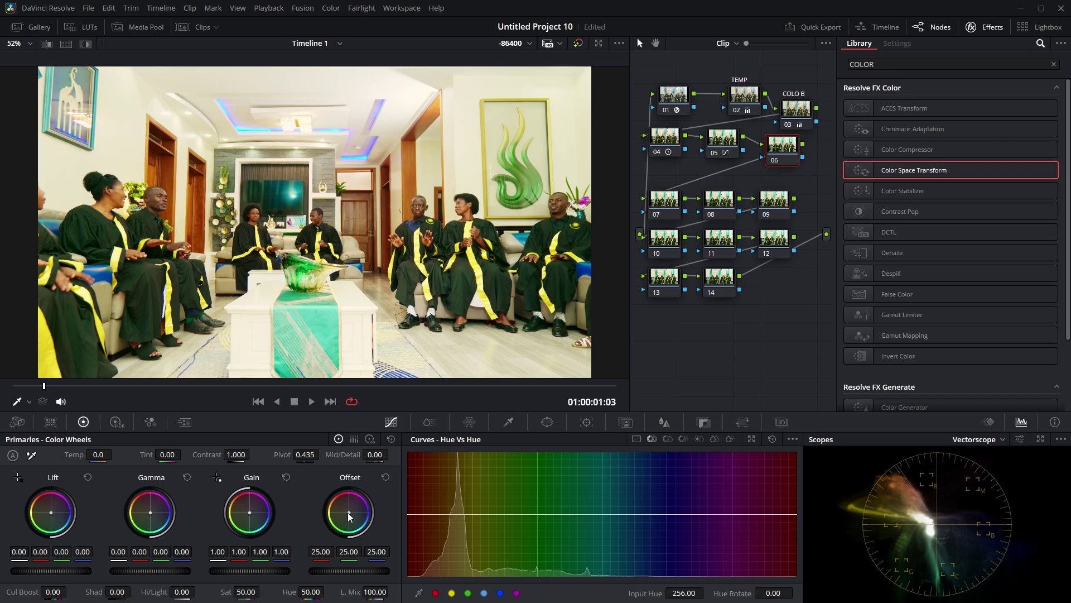
drag(350, 511, 350, 511)
click(488, 385)
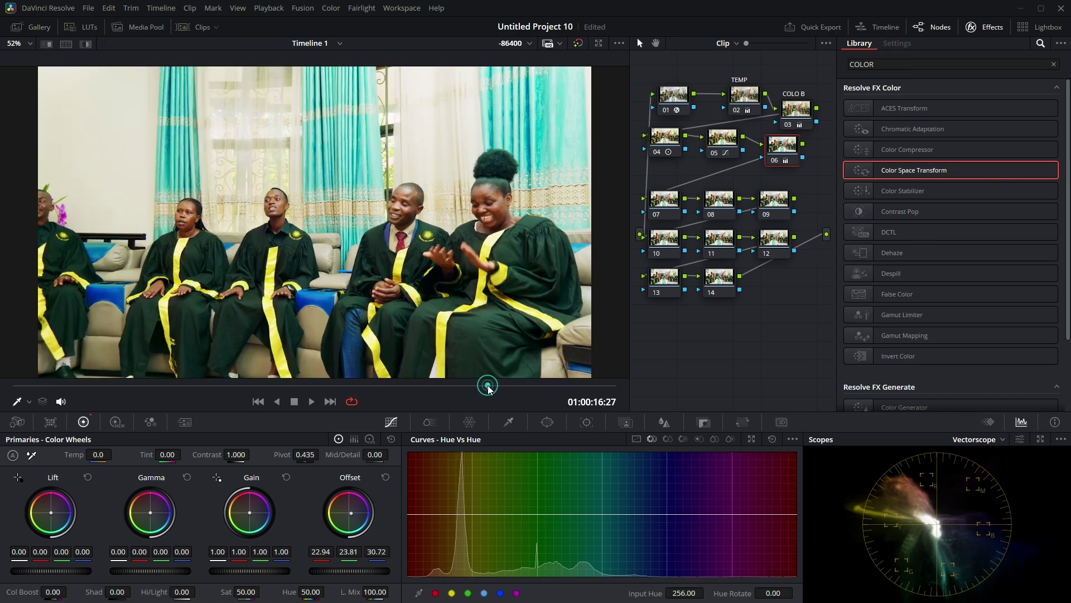
click(511, 386)
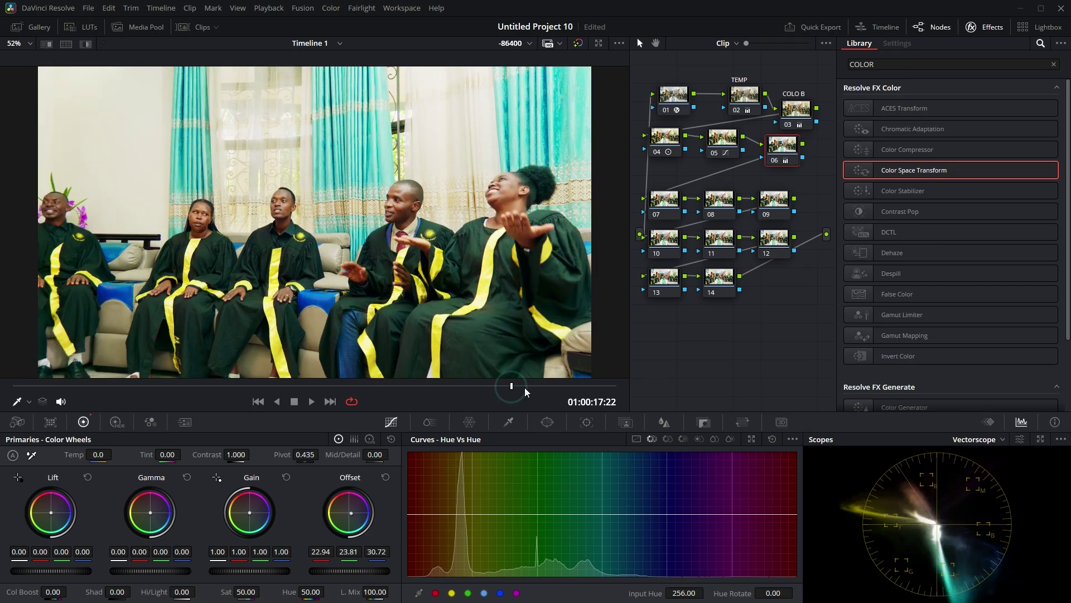
click(524, 386)
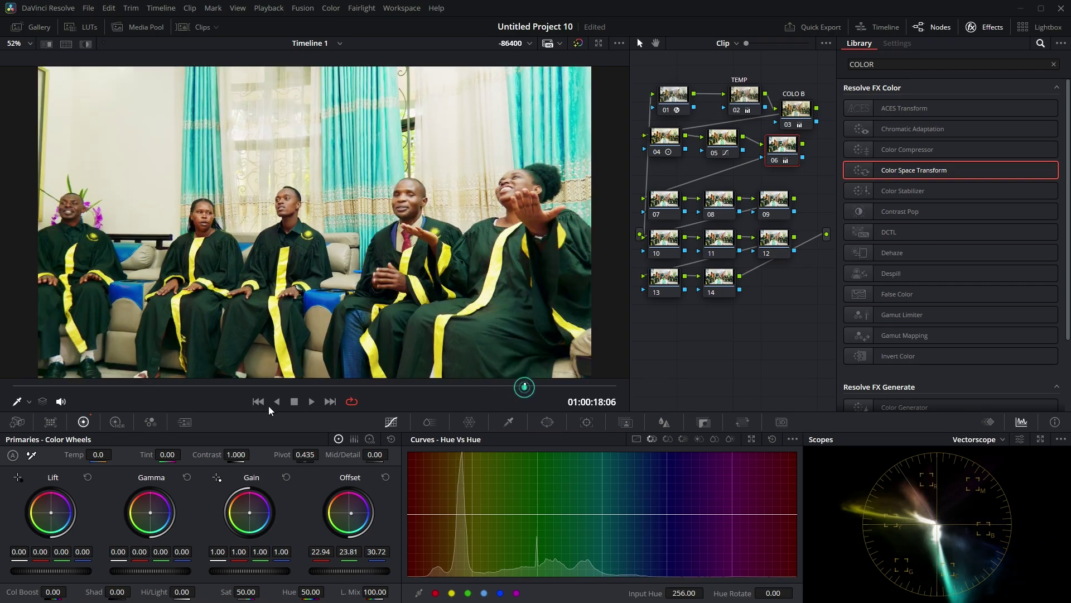
click(82, 386)
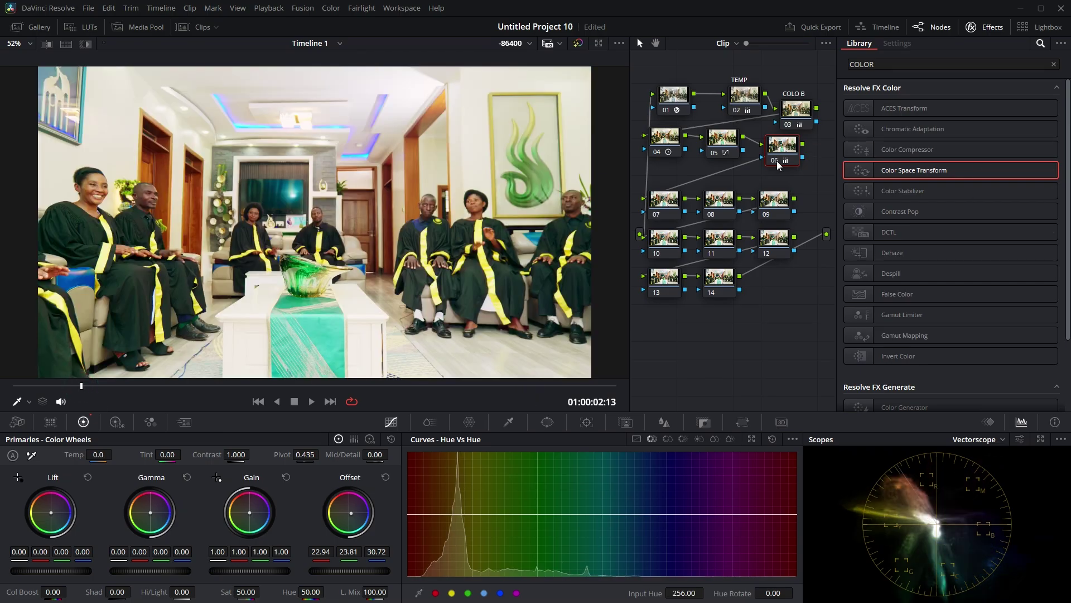
- Compare the picture with node 06 disabled and enabled, and save the project
click(777, 161)
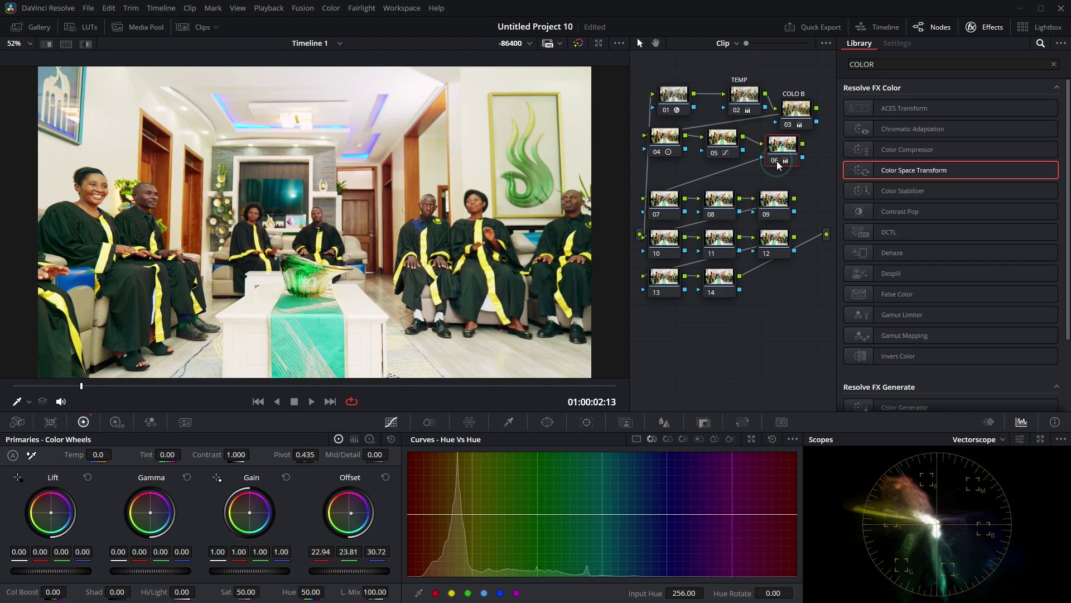
click(776, 161)
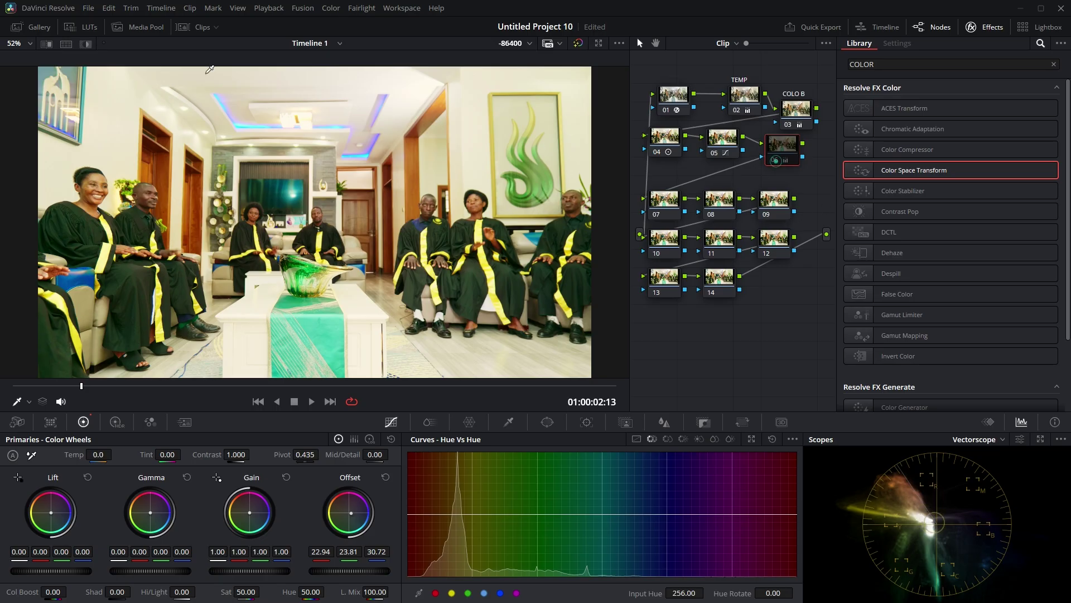
click(776, 162)
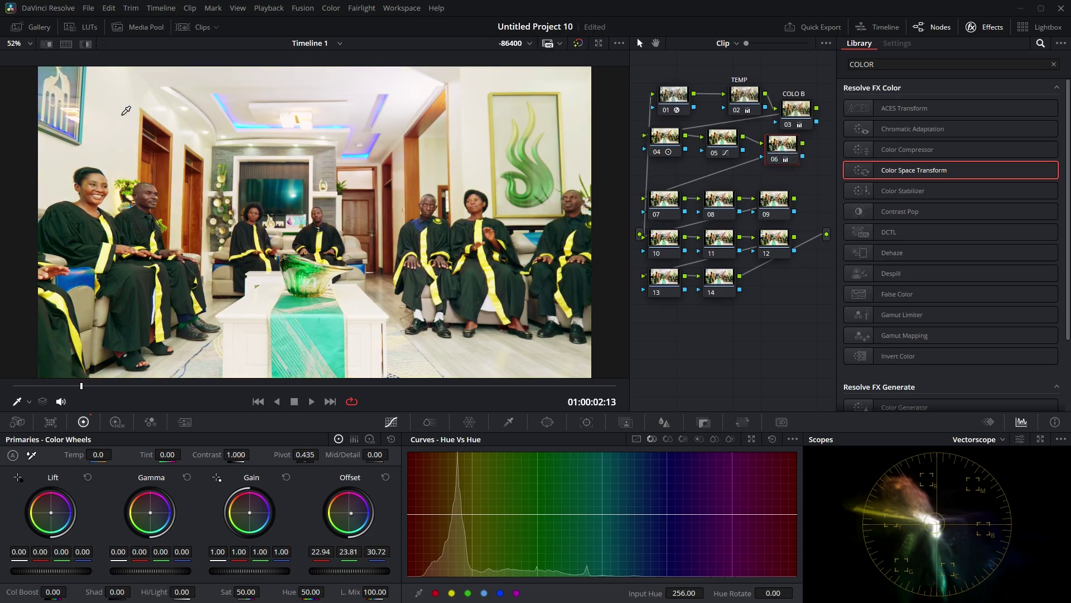
key(ctrl+s)
drag(785, 149, 787, 155)
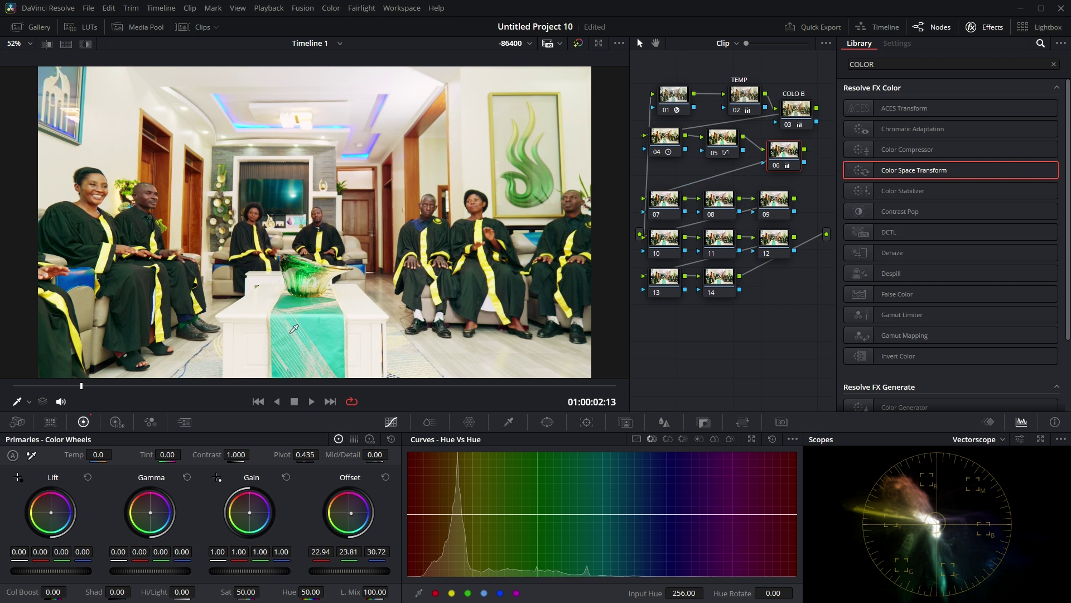
- At frame 01:00:15:25, sample the skin tone on the rightmost woman's face with the HSL qualifier on node 07
click(499, 385)
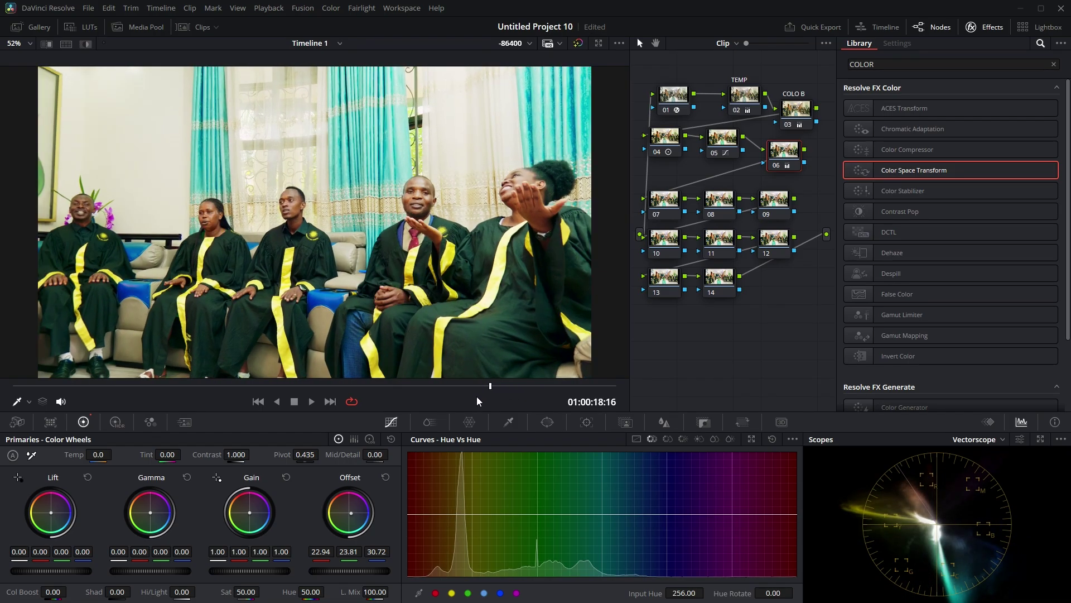
click(458, 397)
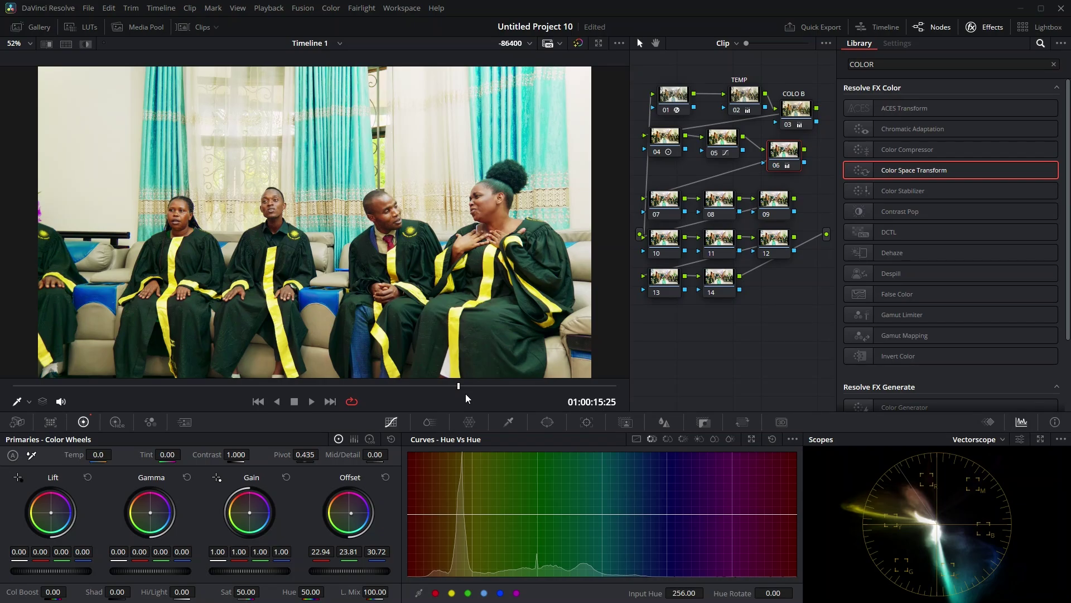
click(672, 209)
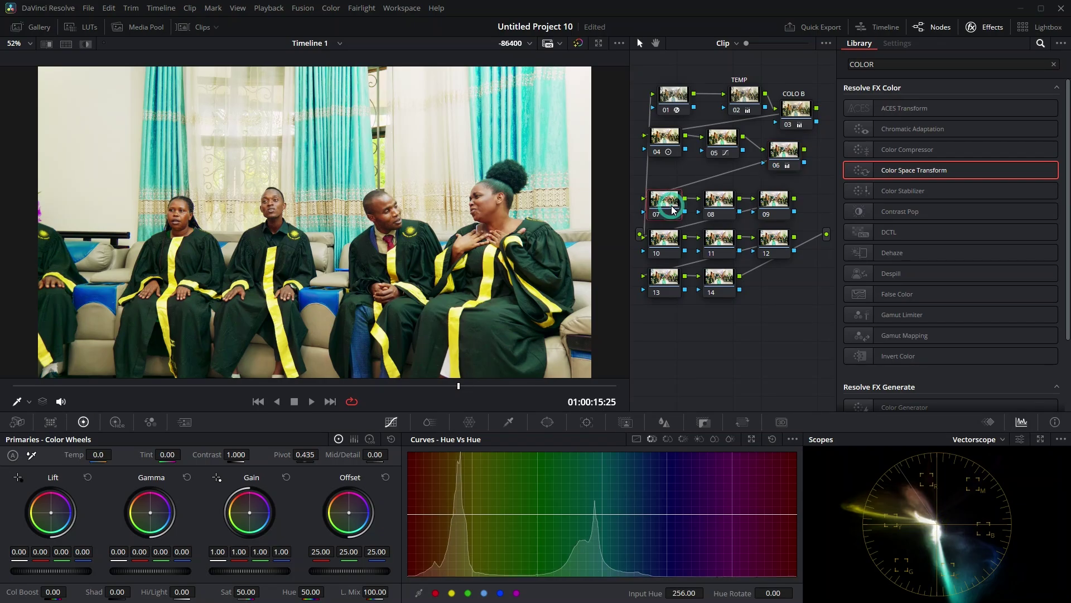
click(508, 423)
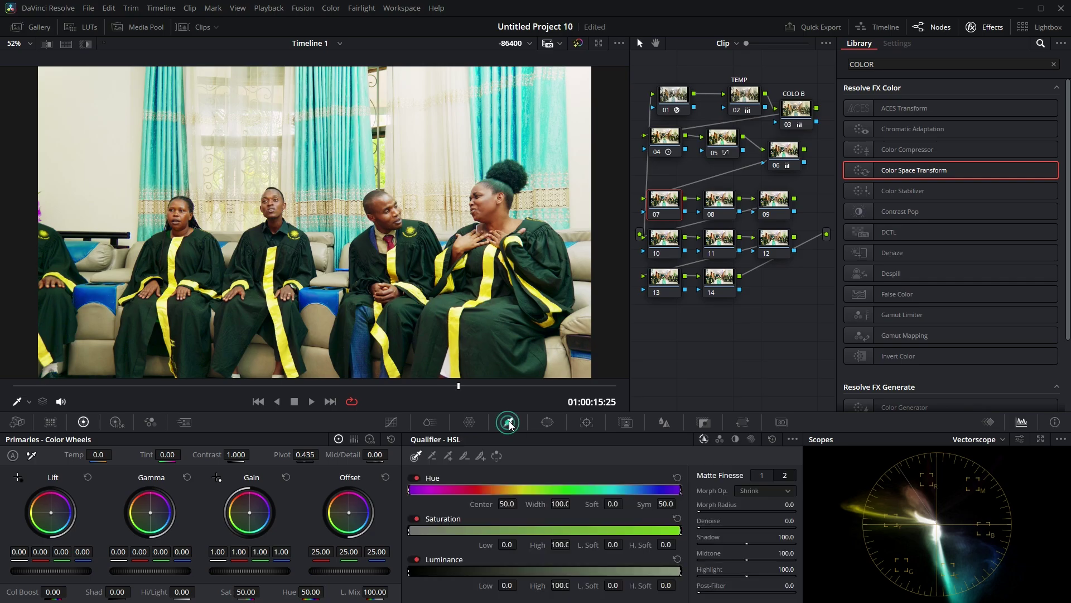
click(507, 220)
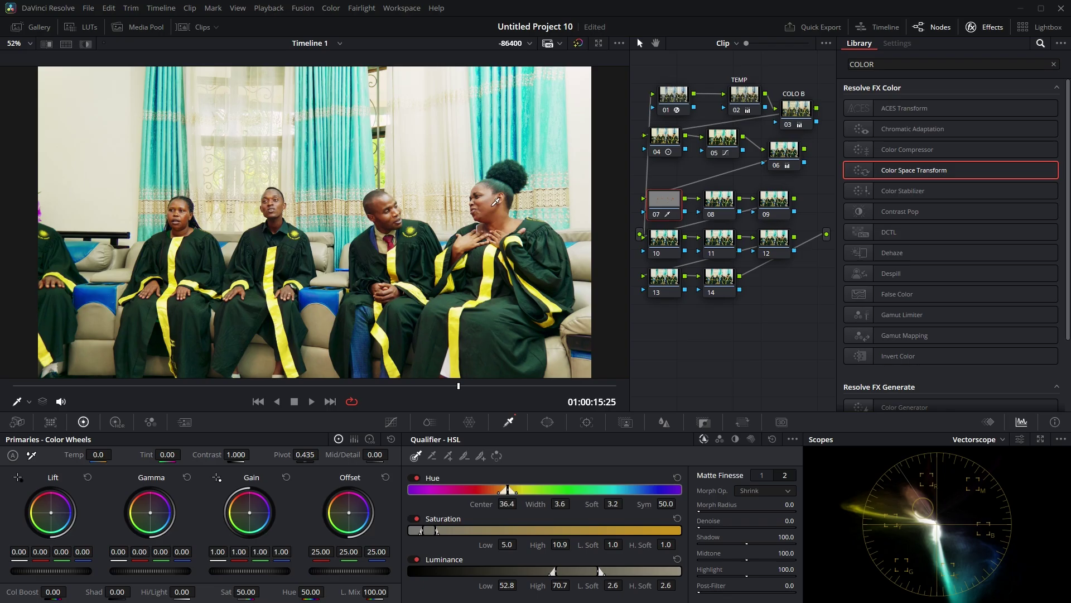
- Turn on the Highlight view to isolate node 07's qualified skin area
click(619, 43)
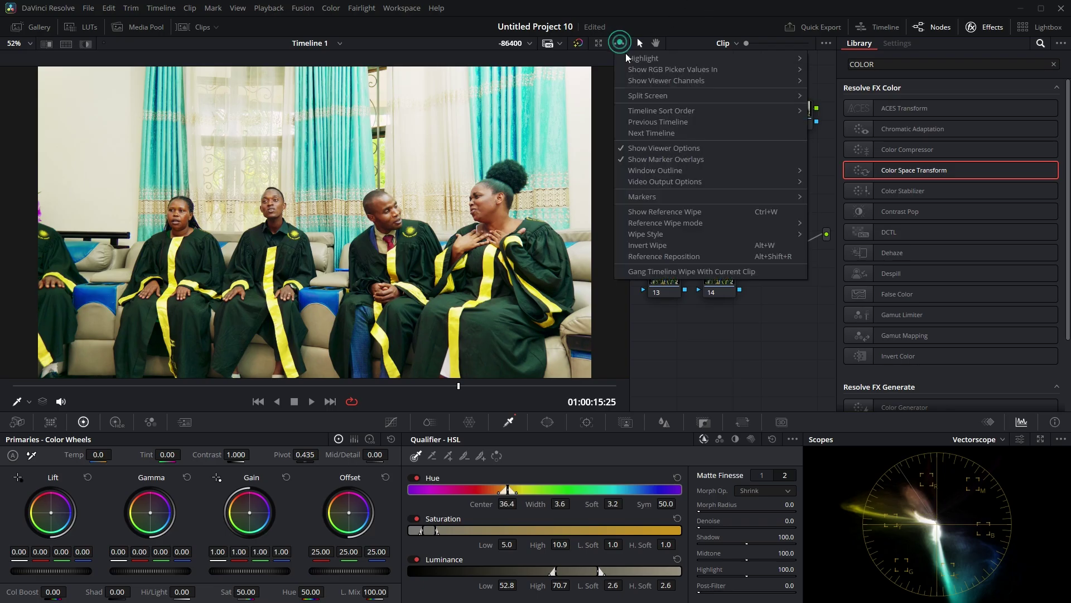
mouse_move(643, 63)
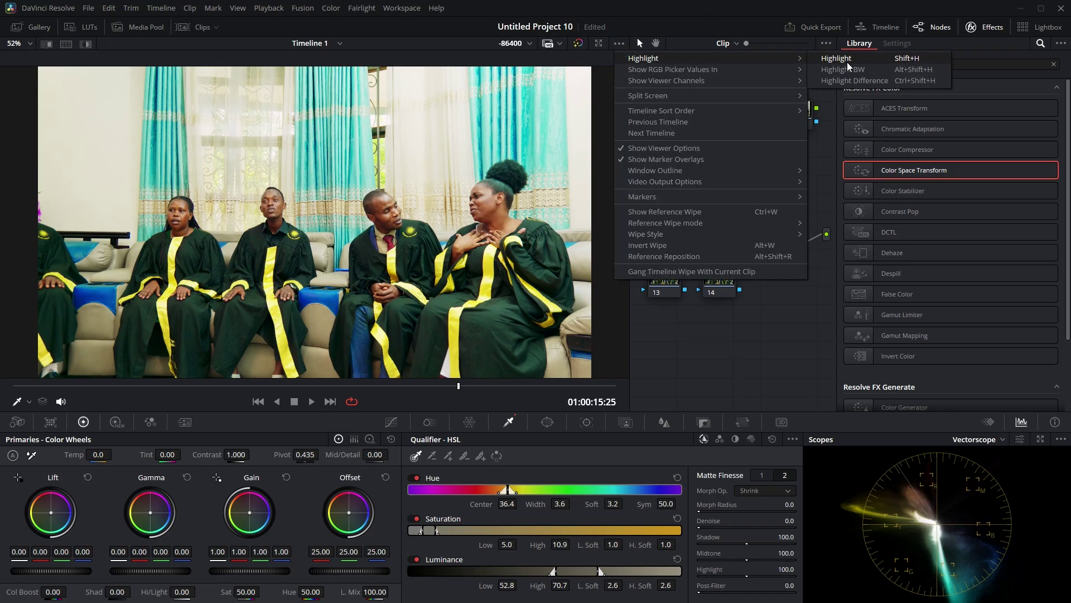
click(903, 59)
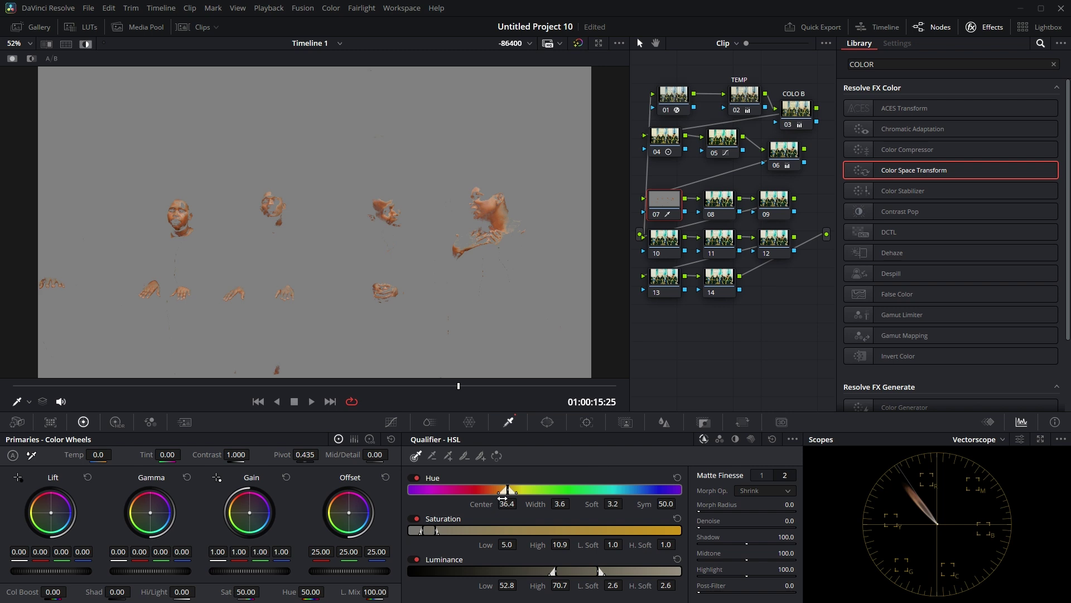
- Refine node 07's skin qualifier to hue width 12.5, saturation low 0.0, and luminance from 53.0 to 71.1
mouse_move(511, 492)
mouse_down()
mouse_move(524, 489)
mouse_move(497, 491)
mouse_move(526, 490)
mouse_up()
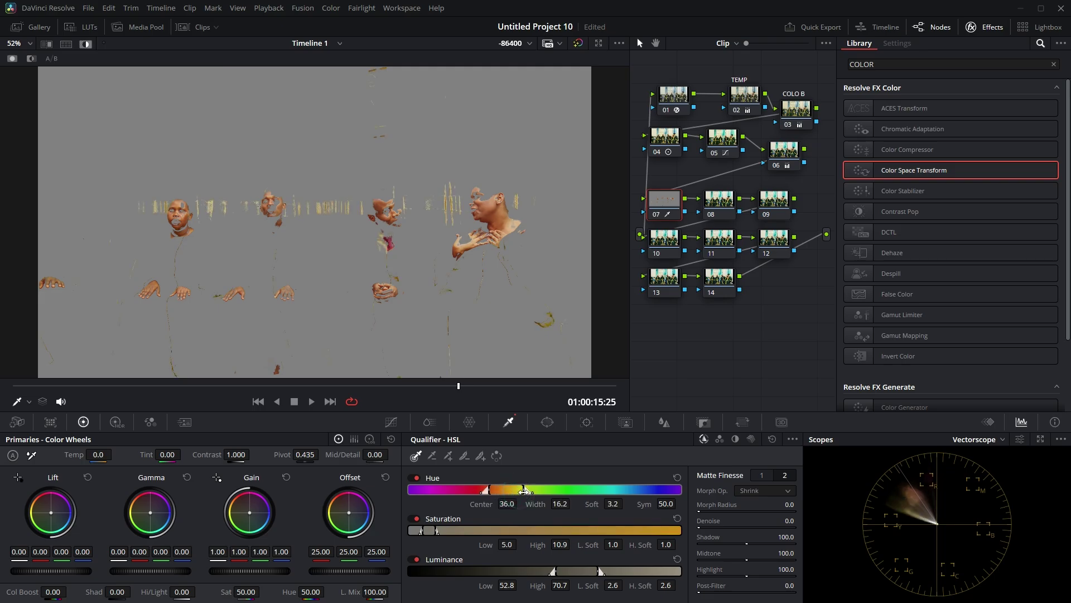
drag(442, 530, 401, 532)
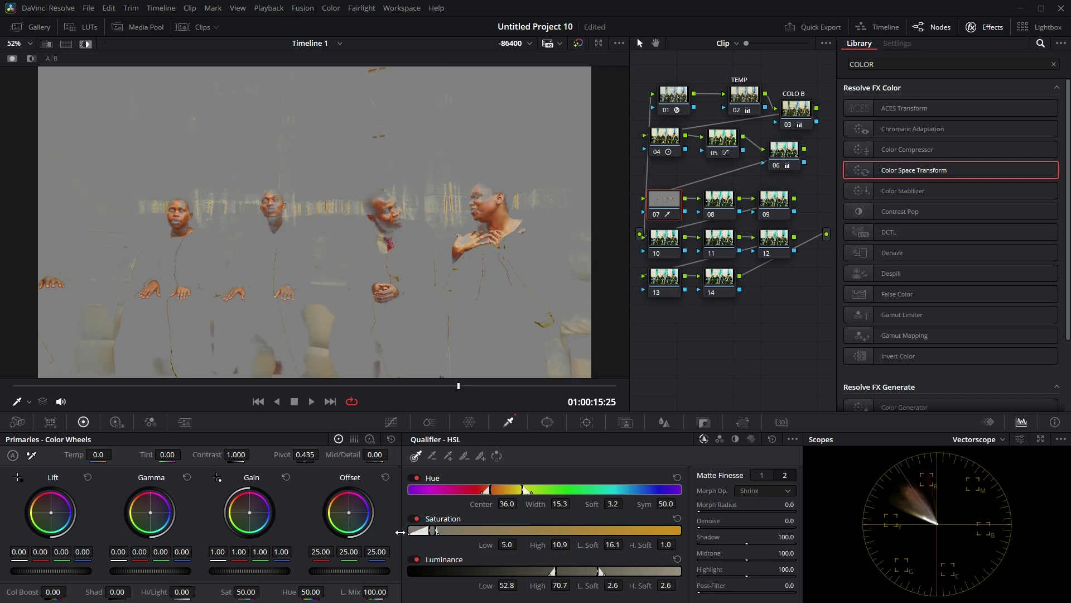
drag(427, 533, 413, 530)
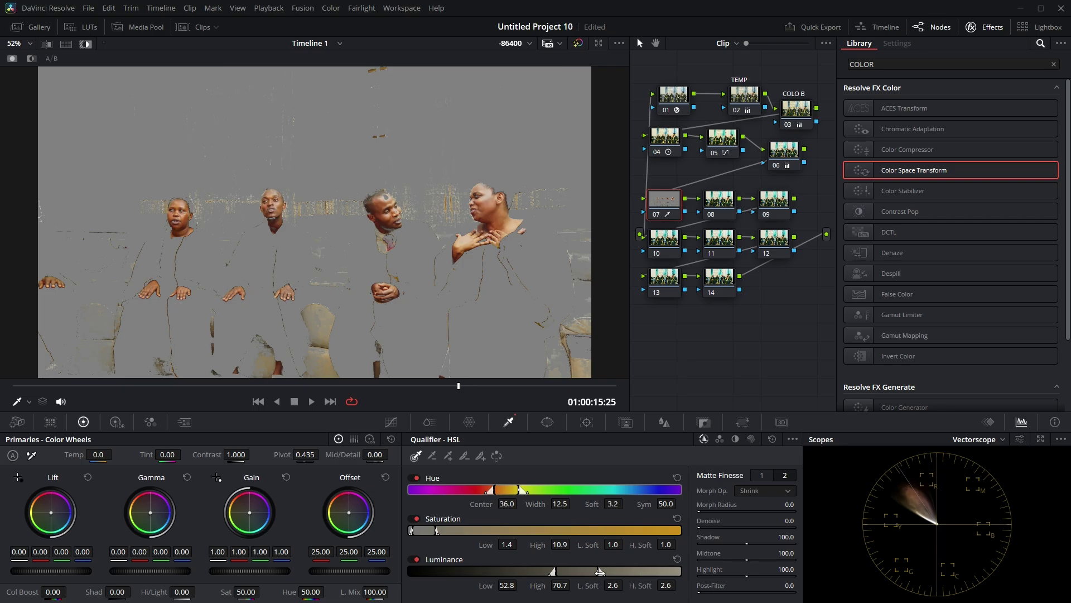
drag(597, 569, 590, 573)
drag(414, 530, 406, 530)
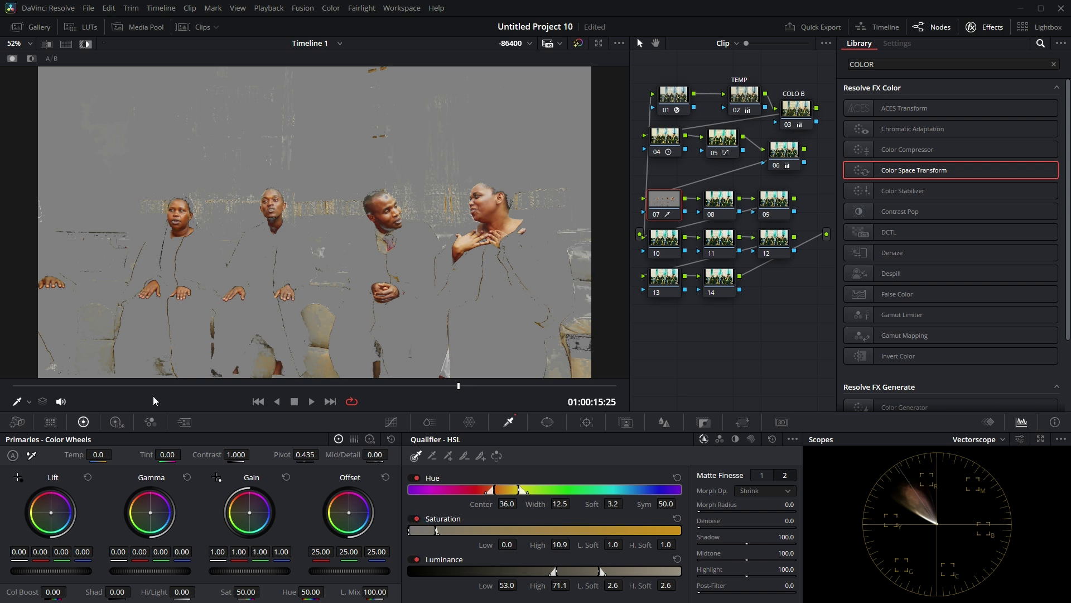
- Check the skin selection at frame 01:00:03:13 and set the qualifier's hue center to 36.4
click(110, 388)
click(109, 387)
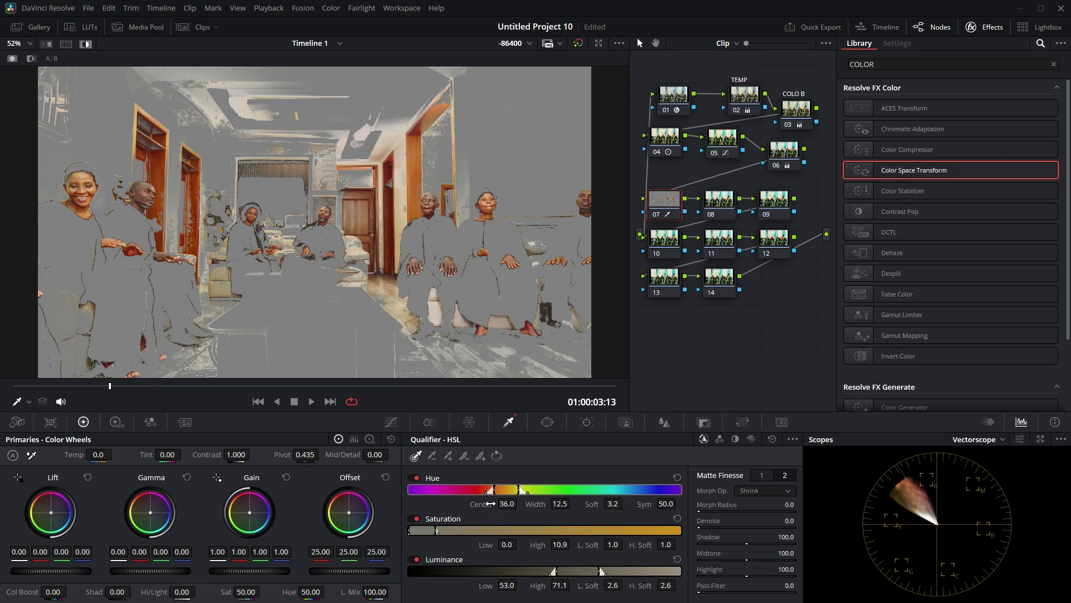
drag(500, 490, 501, 490)
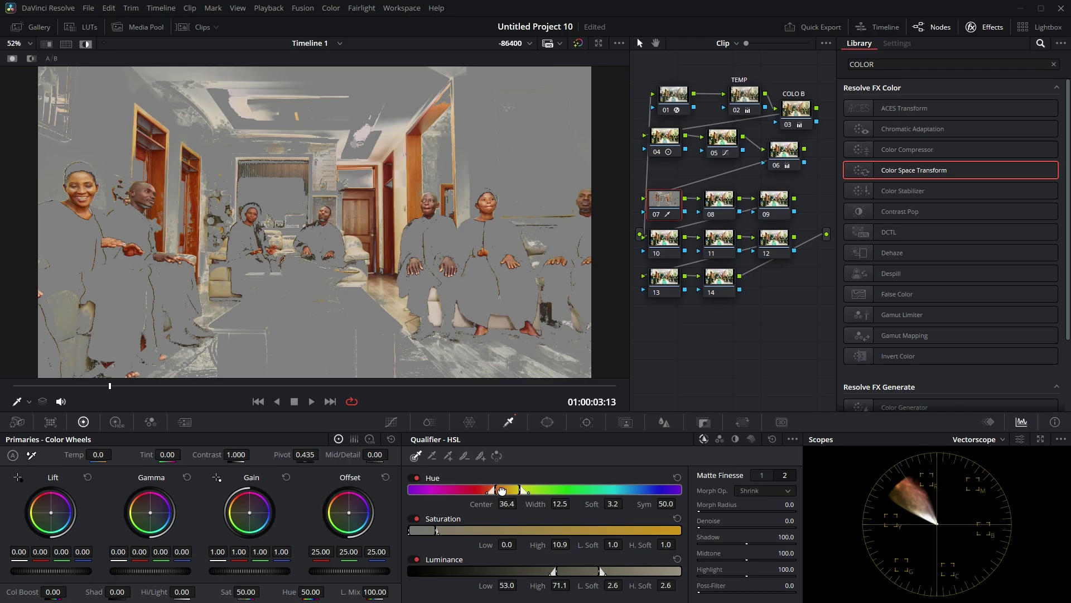
- Set node 07's skin qualifier luminance range from 51.4 to 70.7, checking the selection at frame 01:00:17:27
drag(553, 571, 598, 570)
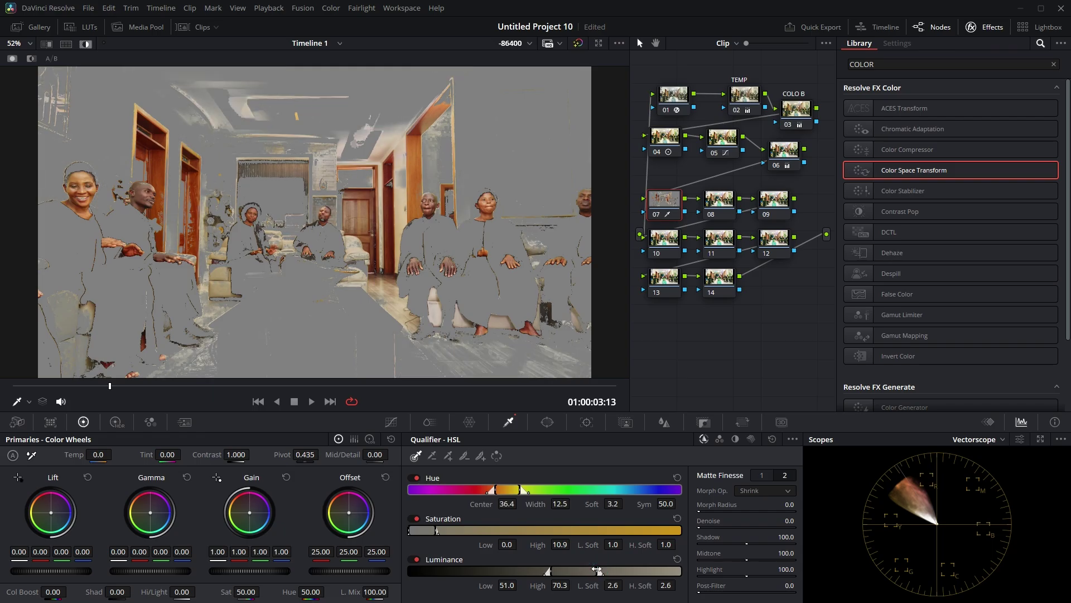
click(516, 385)
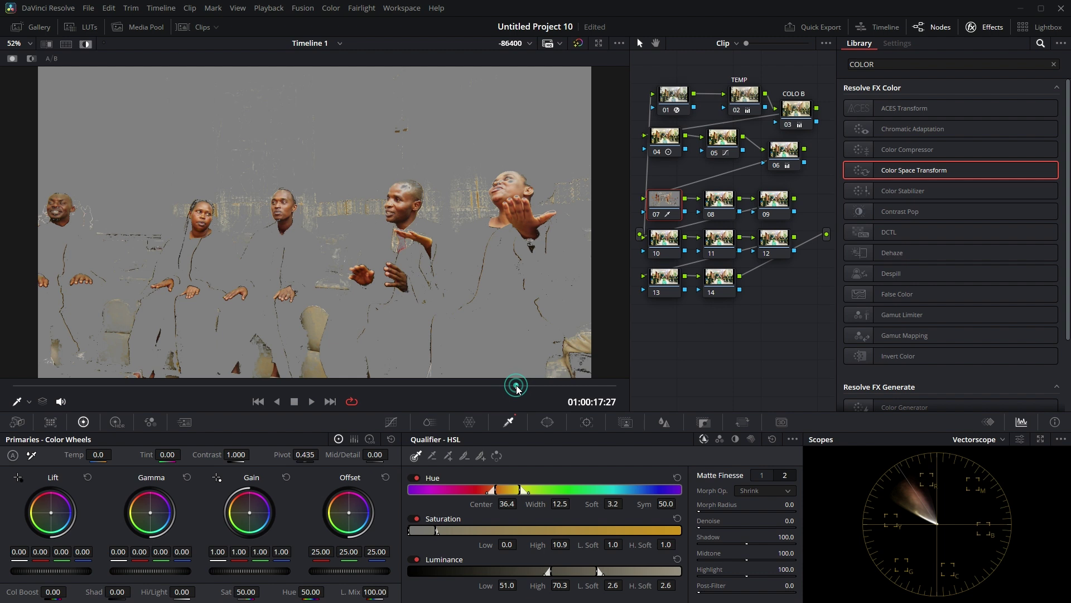
drag(590, 574, 590, 575)
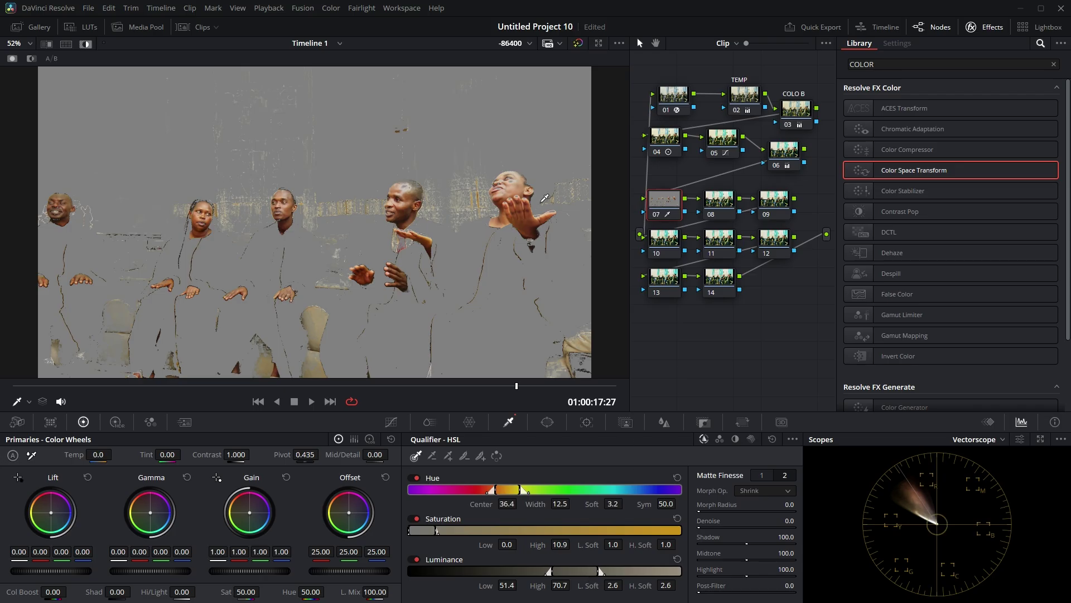
- Soften node 07's skin matte with a blur radius of 10.4 and a denoise of 5.4
scroll(419, 226, up, 5)
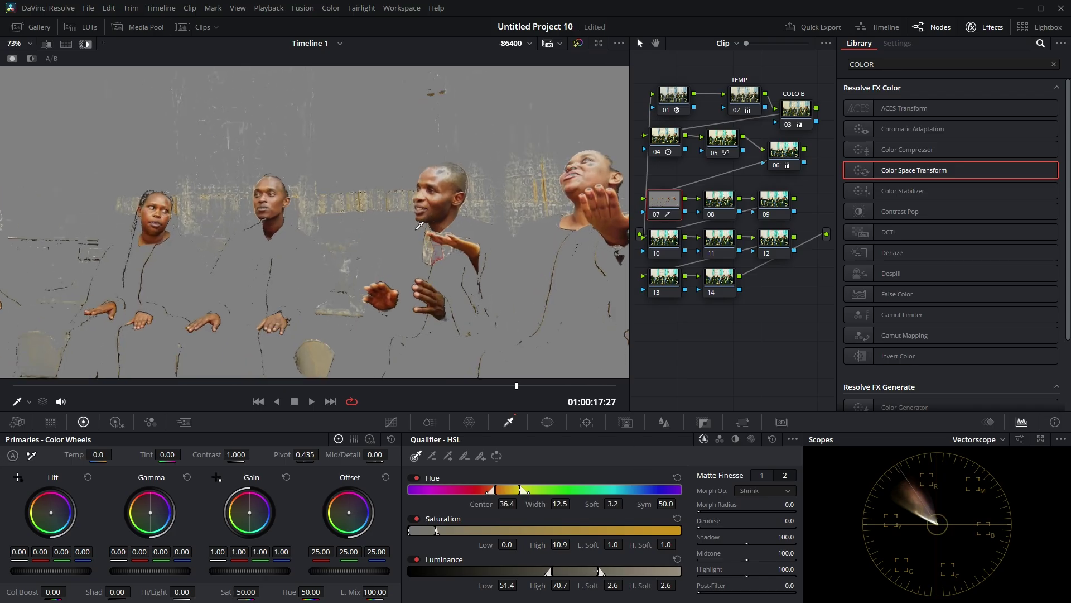
scroll(420, 225, up, 1)
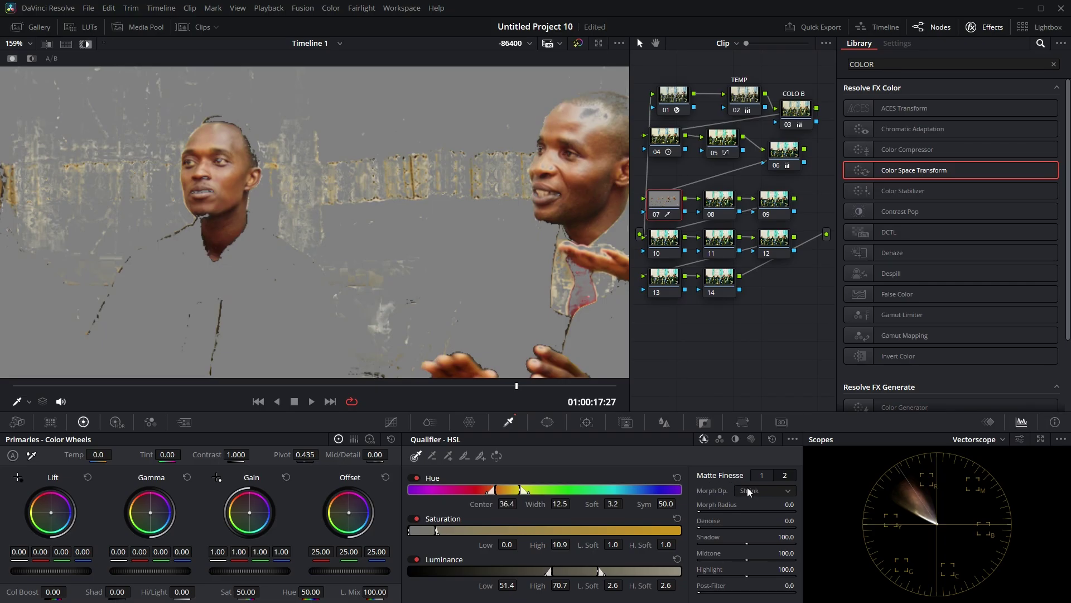
click(768, 476)
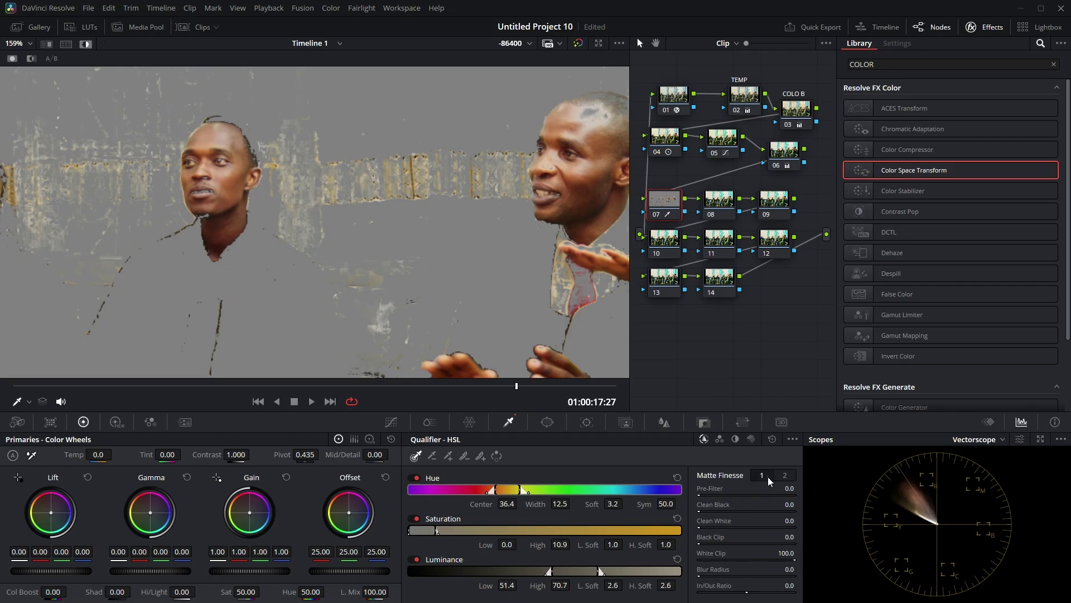
drag(697, 570, 720, 571)
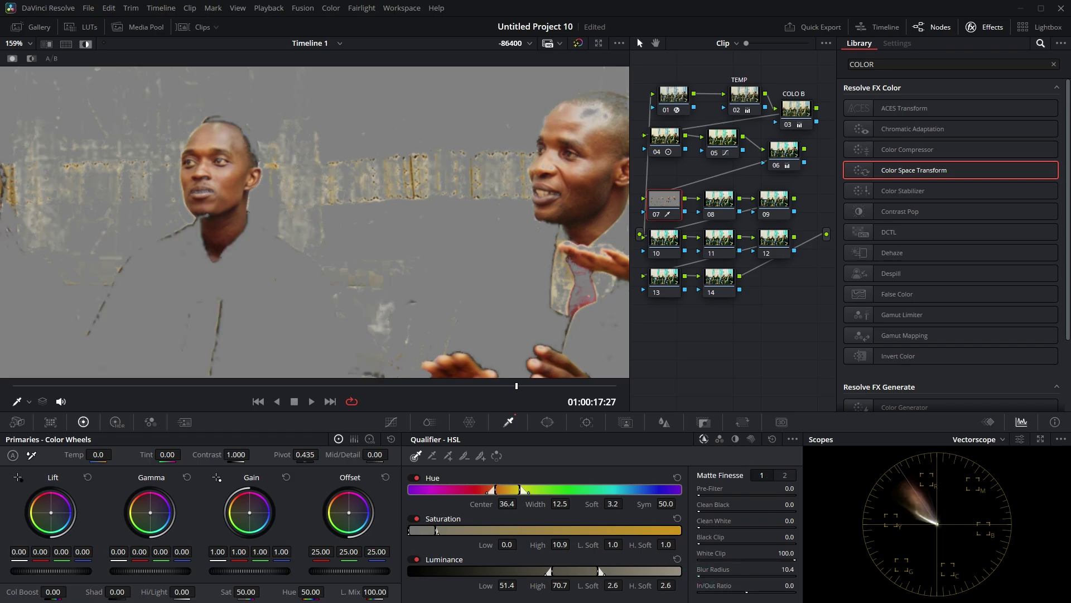
click(785, 475)
drag(703, 527, 707, 526)
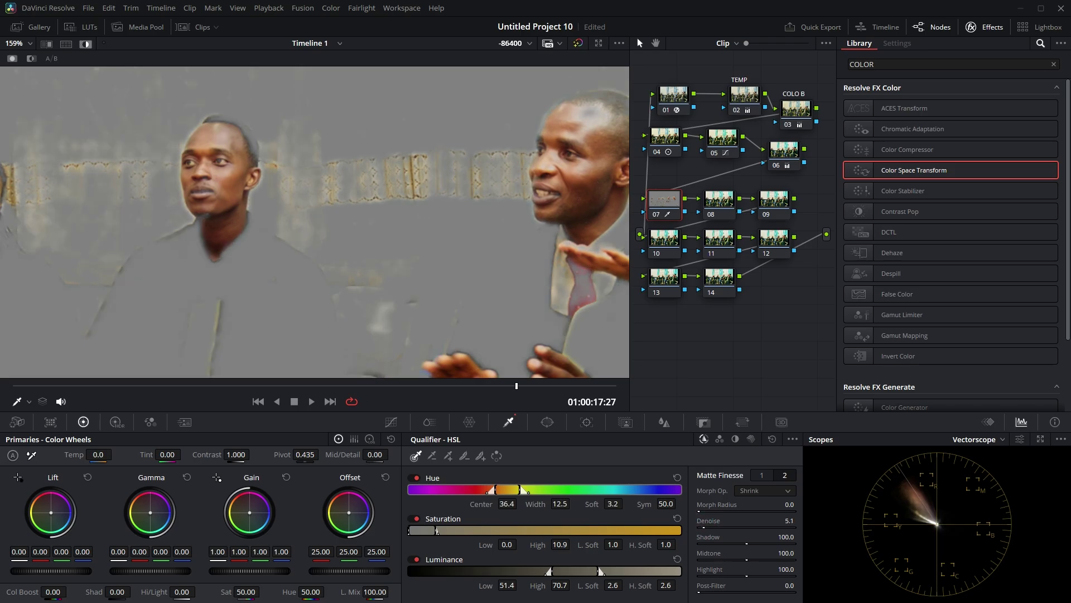
drag(708, 527, 704, 527)
- Save the project and turn off the Highlight view to show the full picture
scroll(379, 197, down, 5)
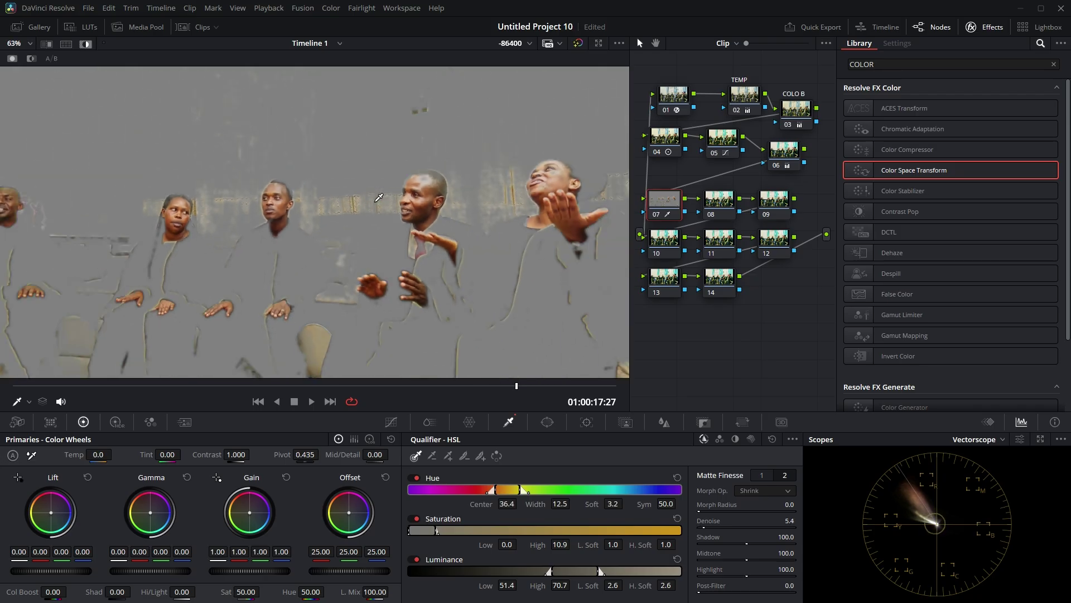
scroll(379, 197, down, 2)
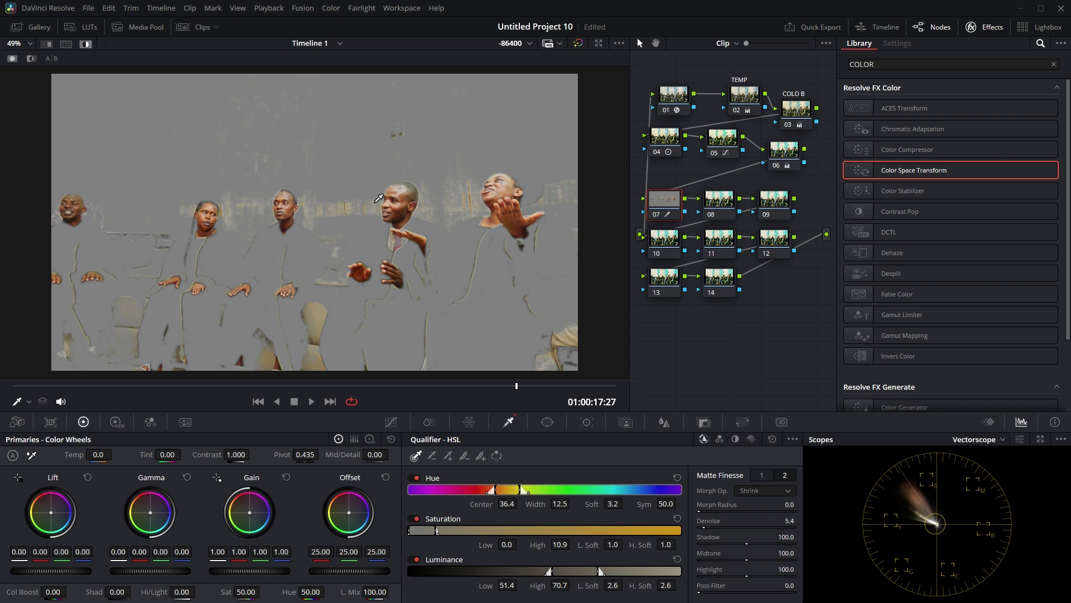
key(ctrl+s)
key(shift+h)
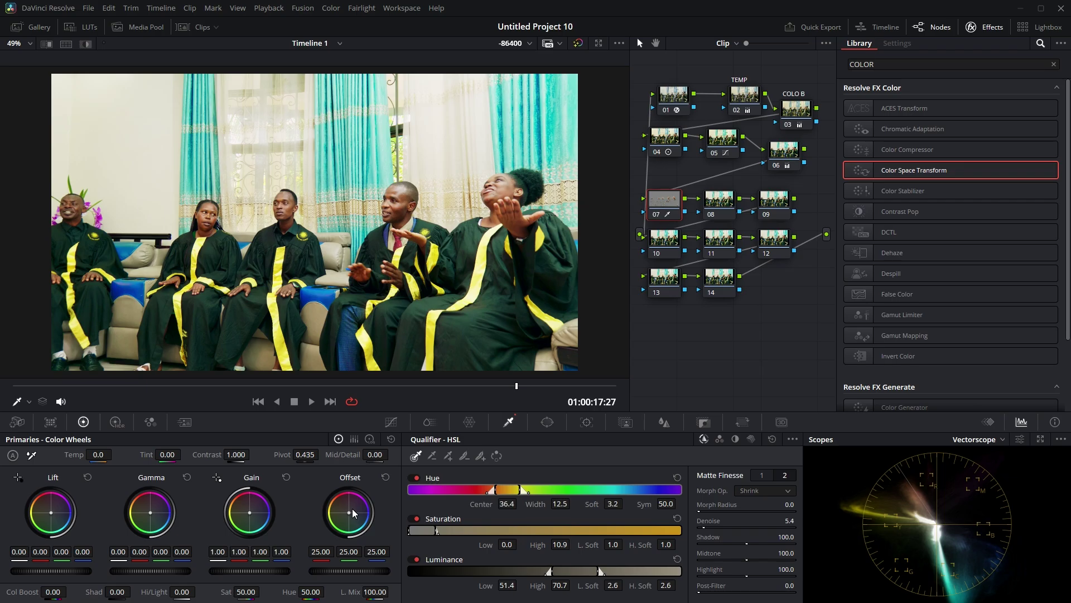
- Warm the isolated skin tones on node 07 by setting the offset to 43.28 red, 28.43 green and 21.61 blue, checking frames 01:00:15:09 and 01:00:01:14
click(485, 388)
drag(485, 388, 443, 387)
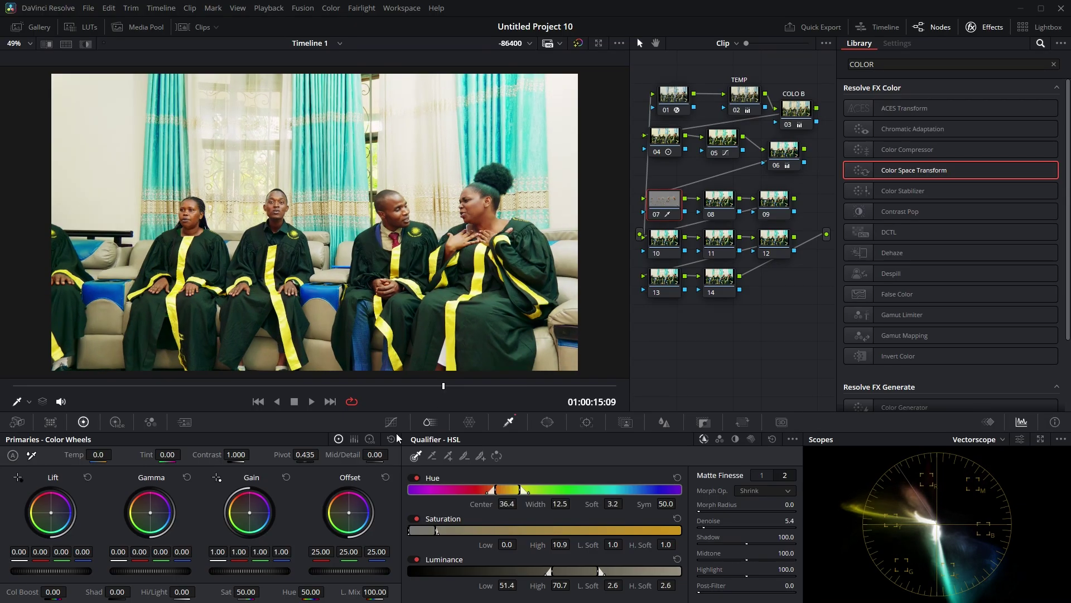
drag(349, 511, 348, 509)
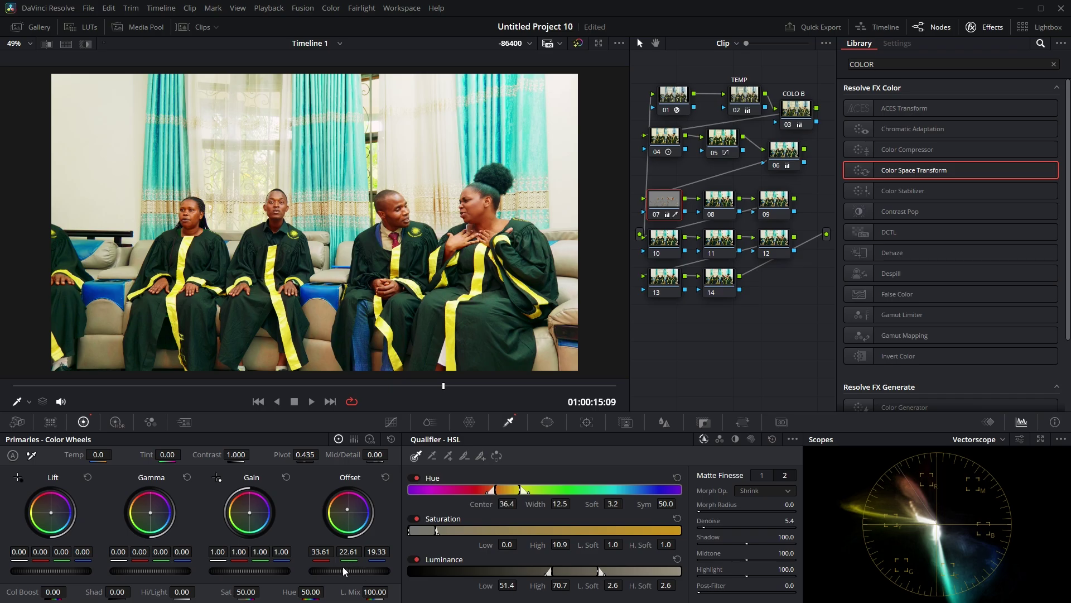
drag(340, 568, 382, 568)
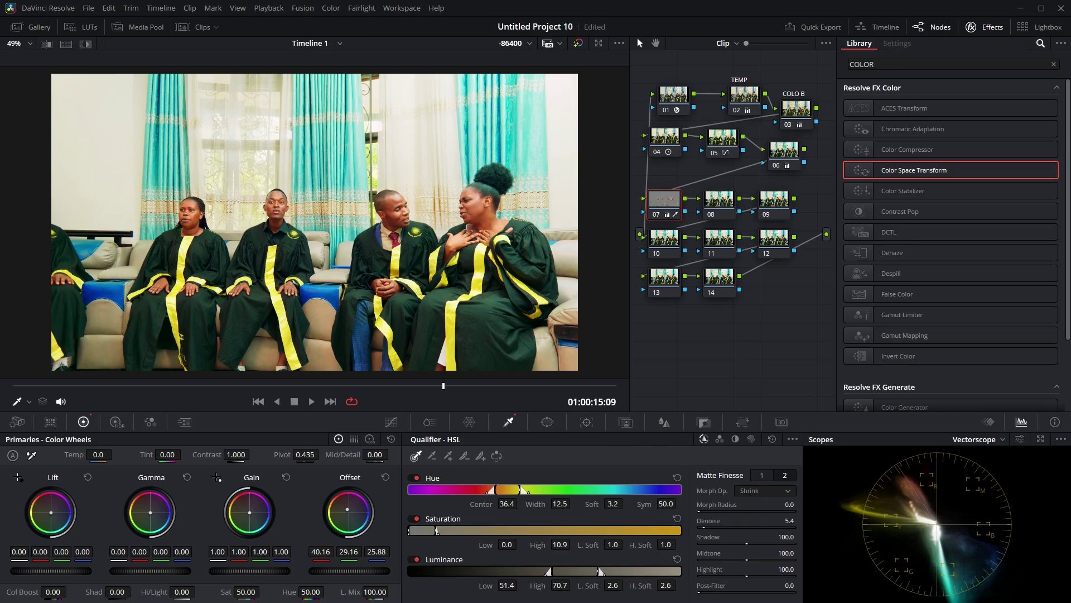
click(54, 386)
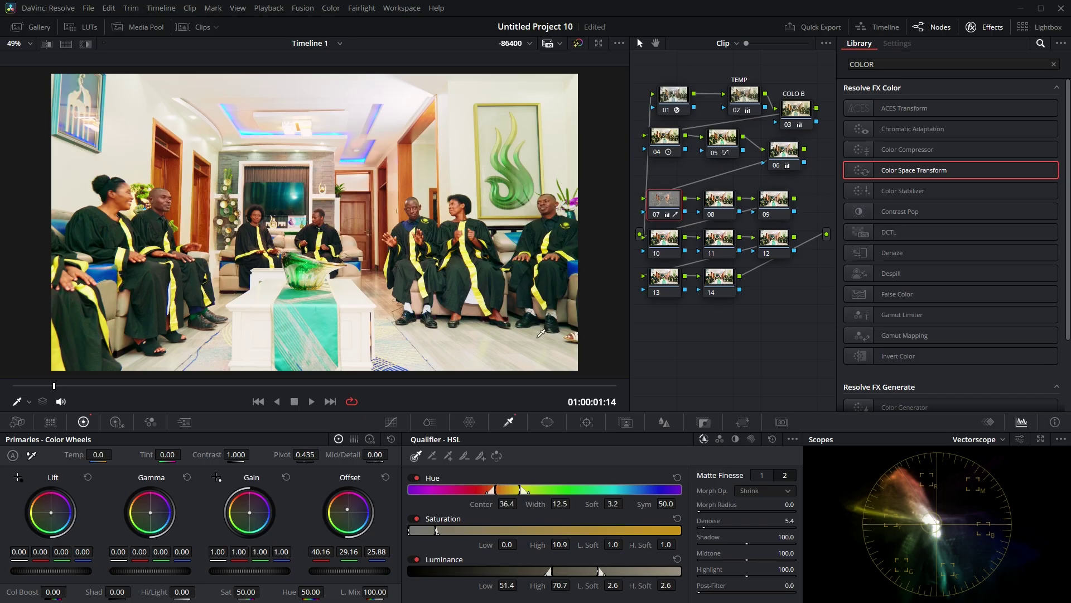
drag(348, 508, 346, 507)
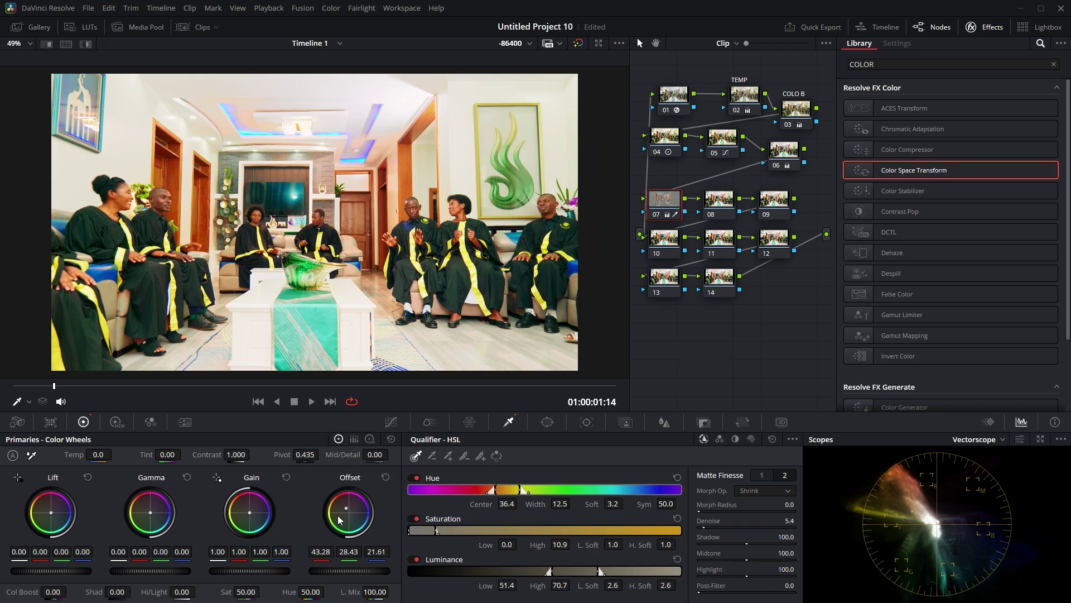
- Review the skin correction at frames 01:00:13:18, 01:00:19:04 and 01:00:00:11, comparing the picture with node 07 disabled and enabled
click(394, 386)
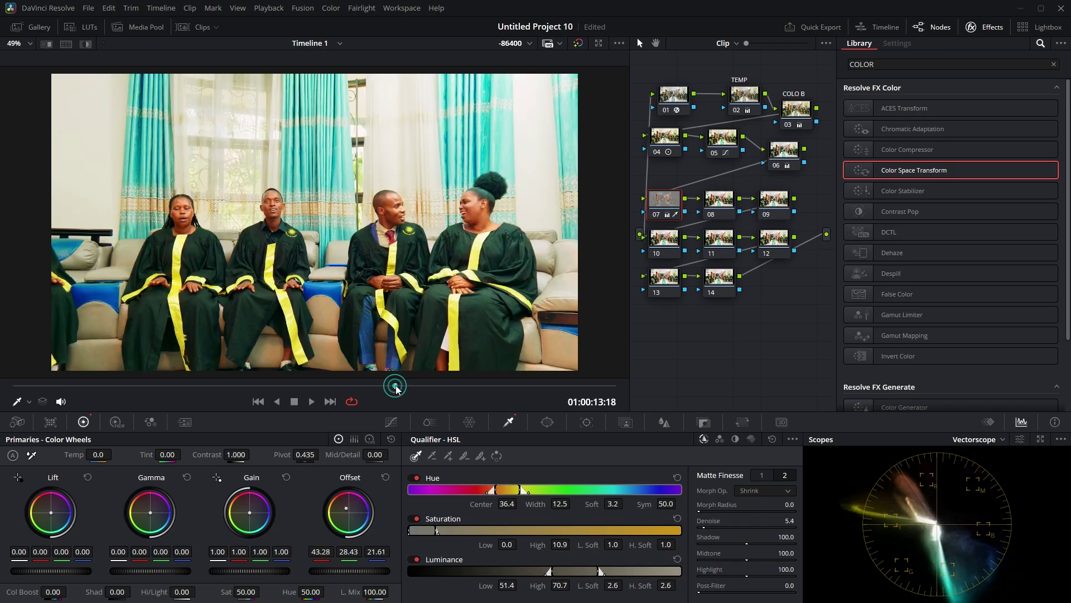
scroll(352, 197, up, 5)
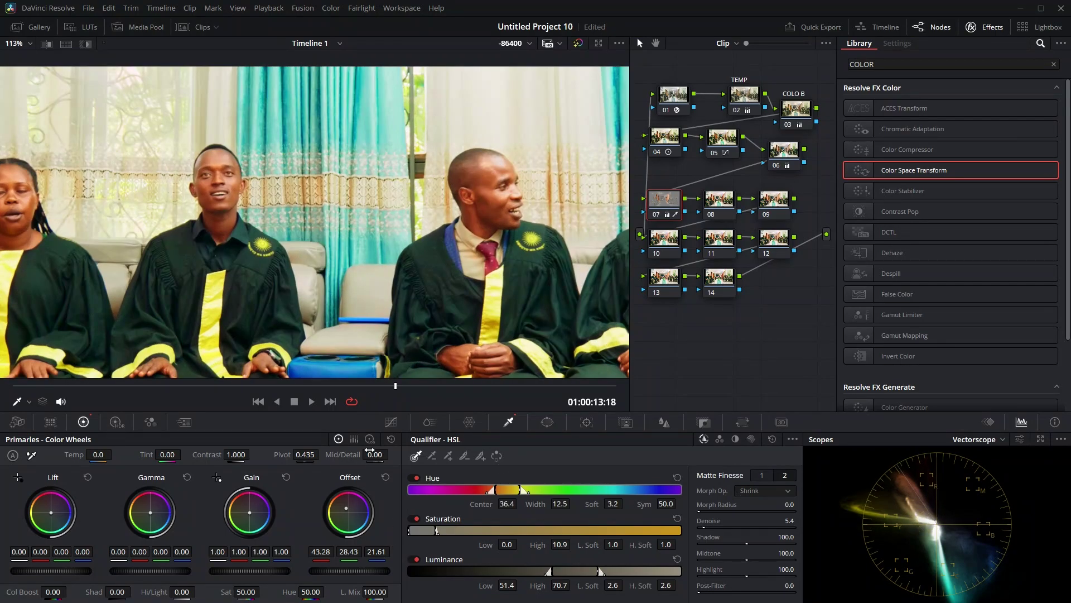
key(shift+z)
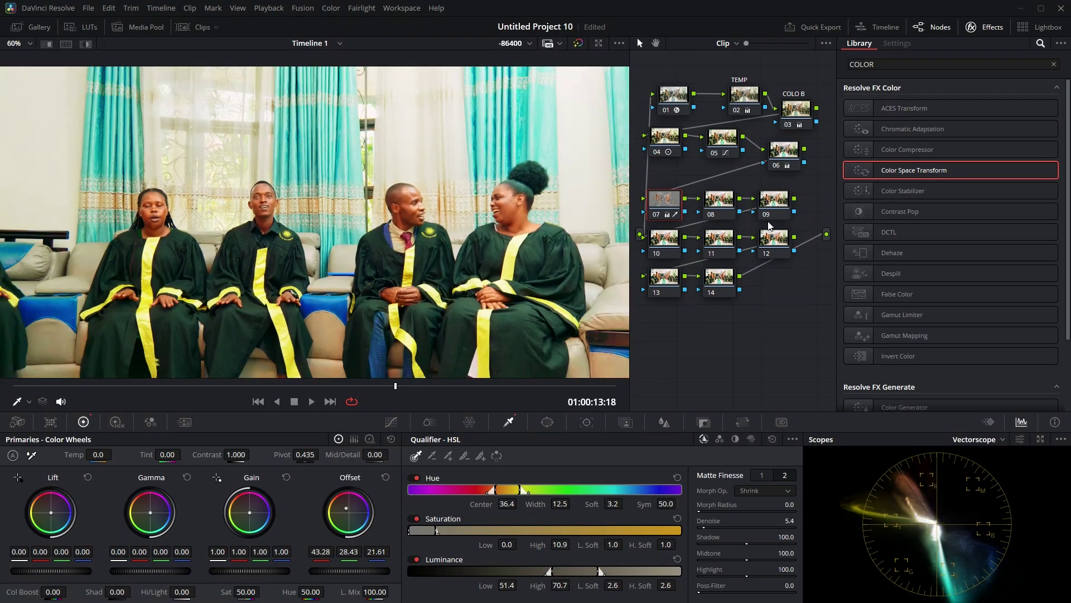
click(656, 215)
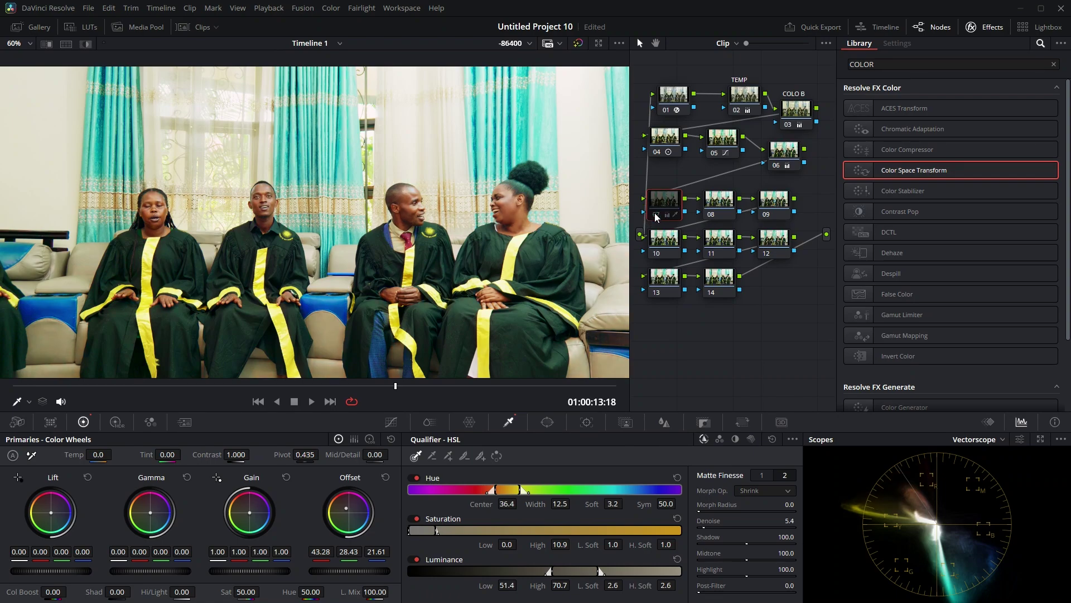
click(656, 216)
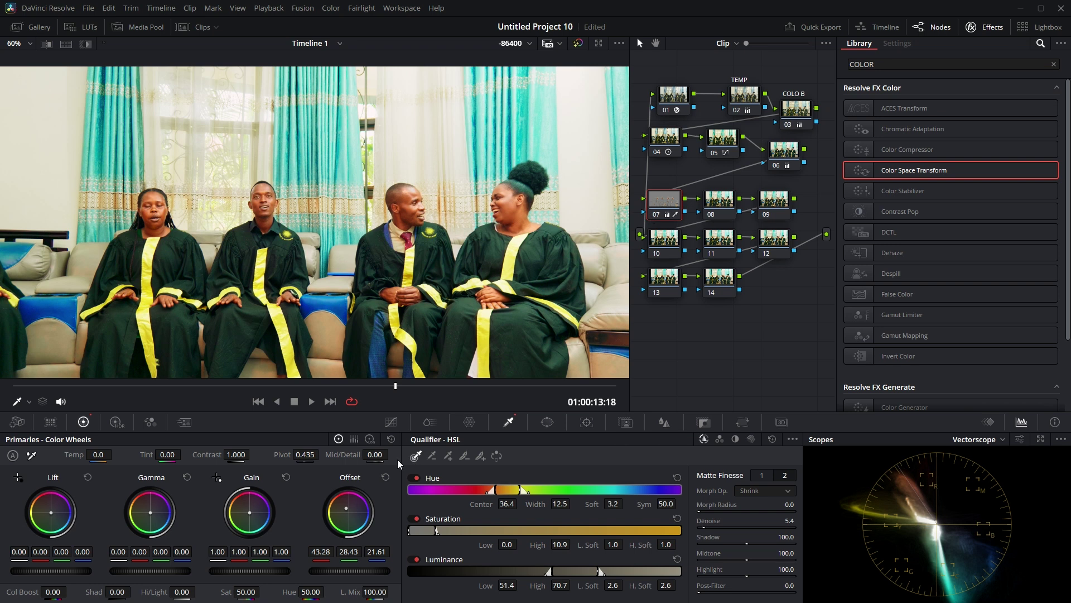
click(550, 386)
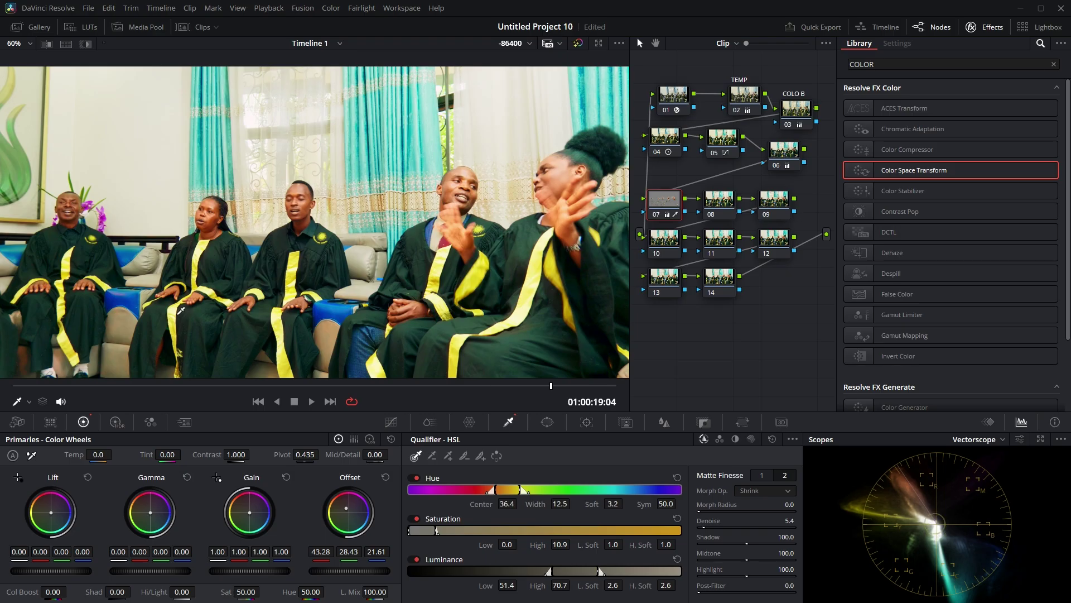
drag(96, 387, 22, 386)
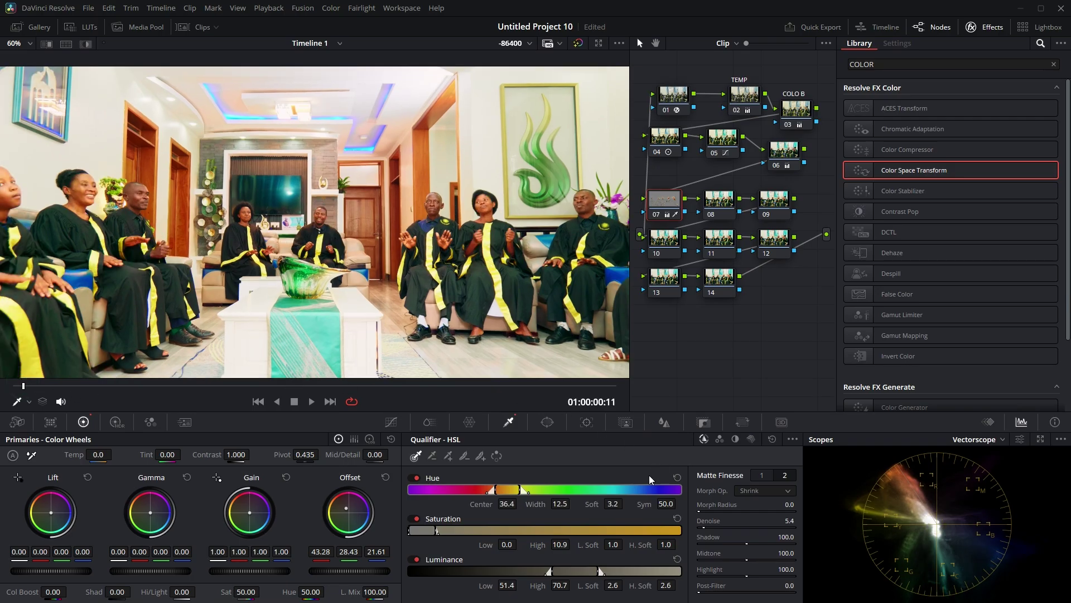
- On node 08, sample the rightmost man's green robe with the HSL qualifier and turn on the Highlight view
click(717, 204)
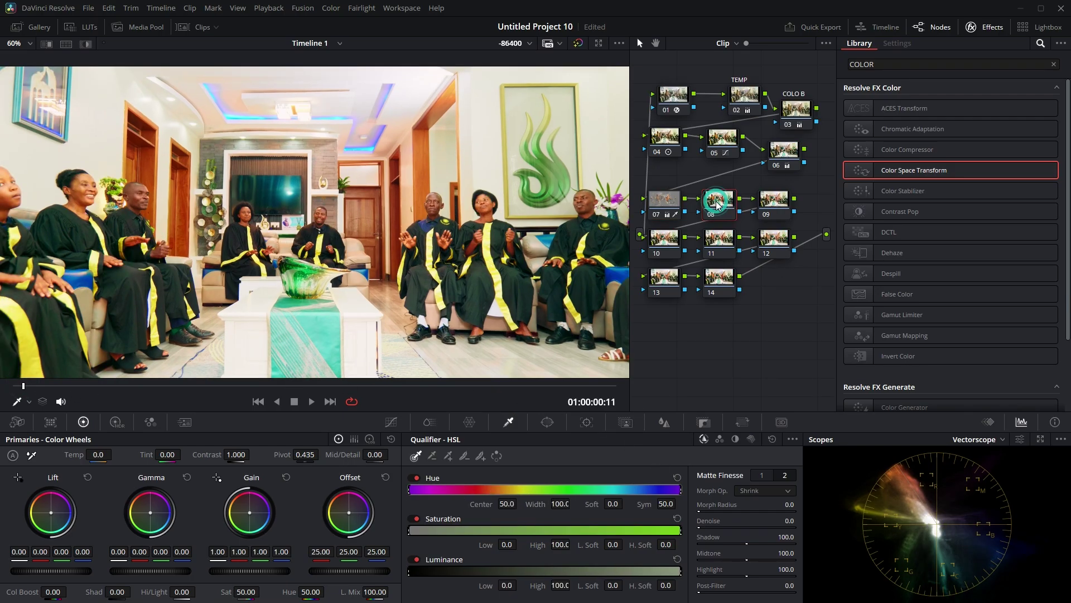
click(580, 294)
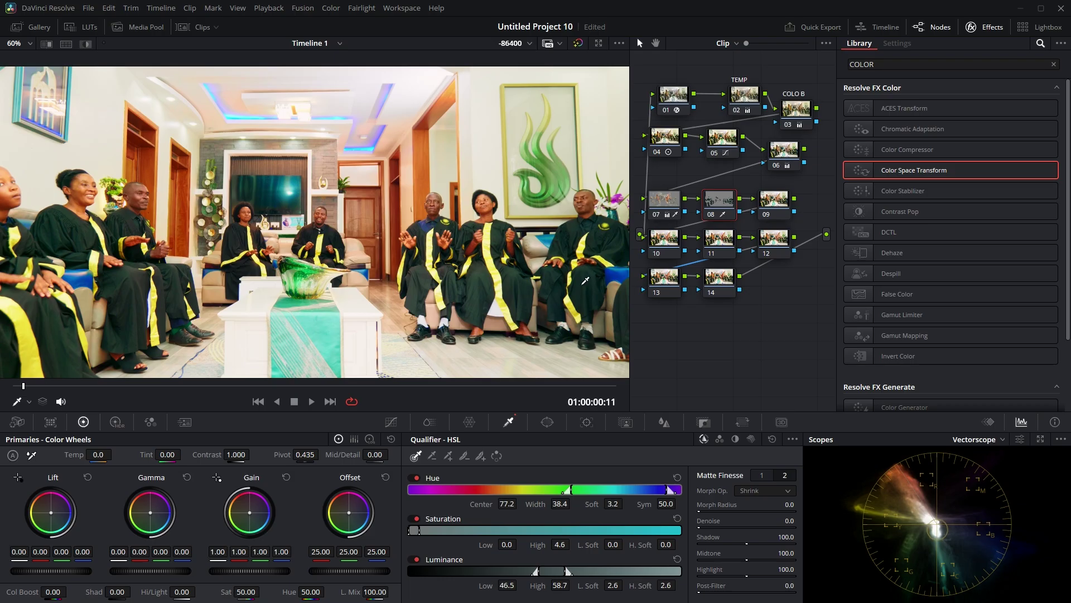
key(shift+h)
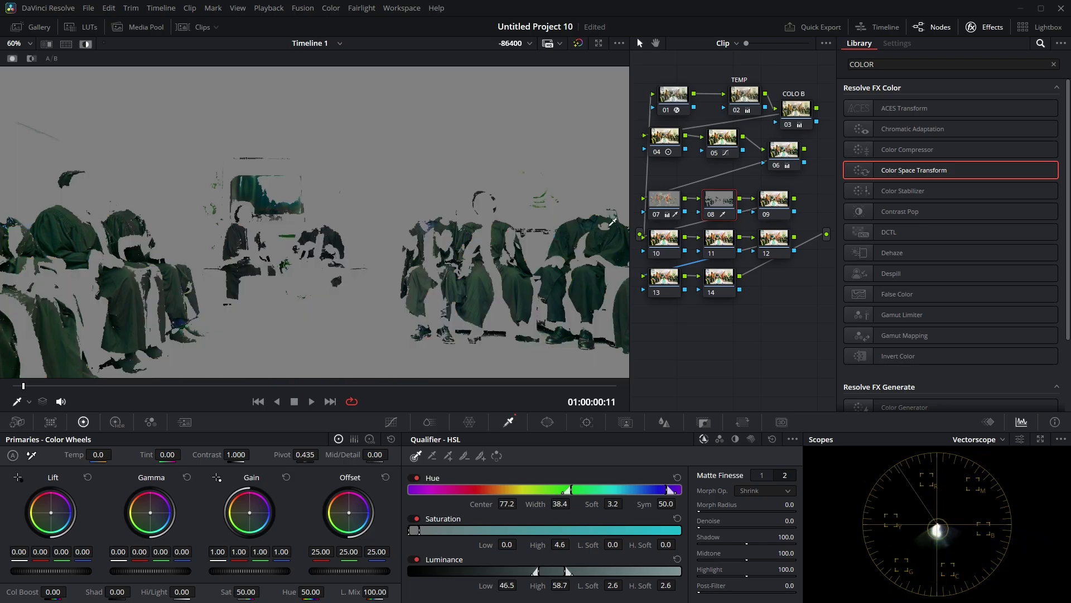
- Refine node 08's robe qualifier to hue center 80.8, saturation high 11.1 with high softness 10.6, and luminance from 45.4 to 60.2
drag(595, 493, 599, 493)
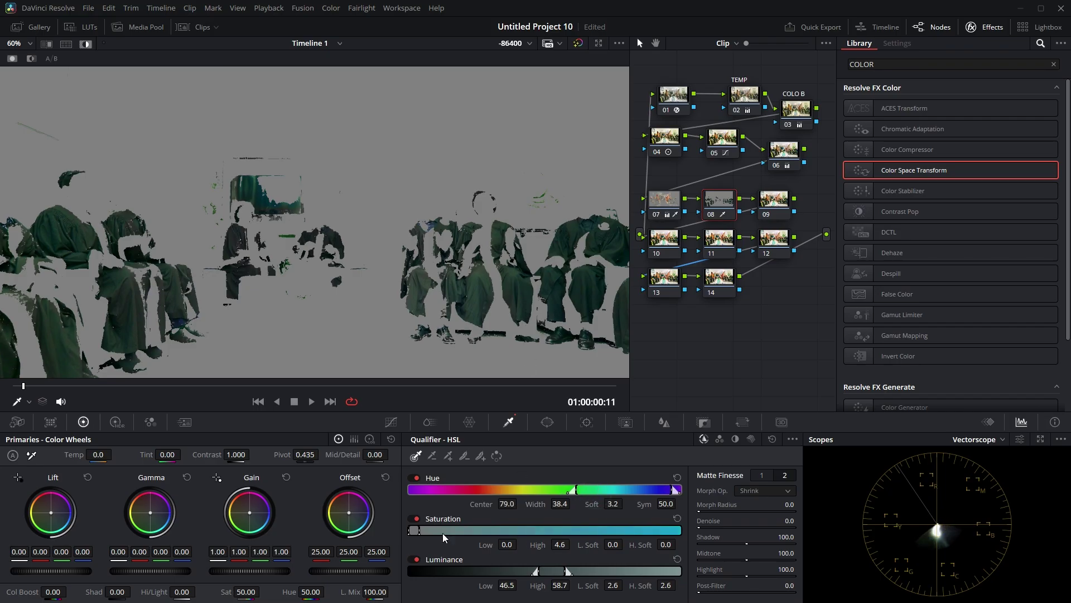
drag(419, 530, 435, 531)
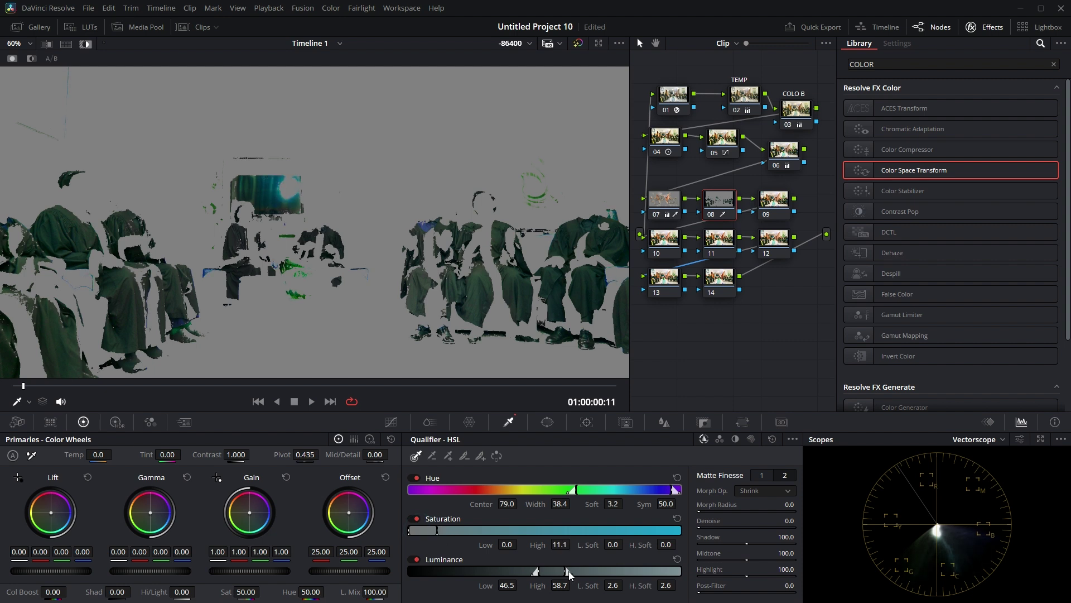
mouse_move(568, 573)
mouse_down()
mouse_move(577, 570)
mouse_move(544, 574)
mouse_move(594, 570)
mouse_move(556, 573)
mouse_up()
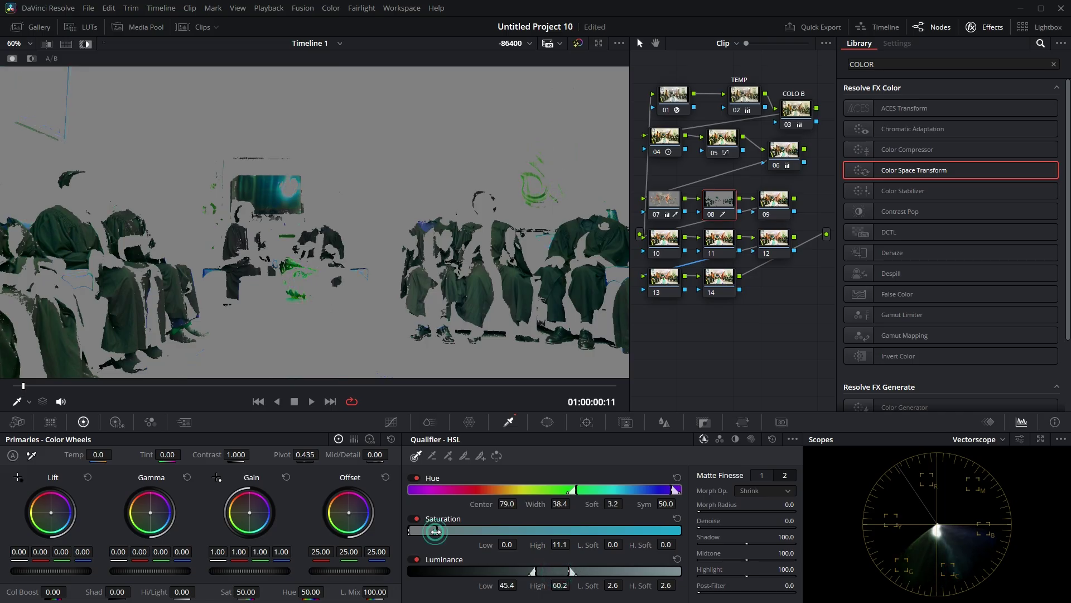
drag(436, 530, 453, 531)
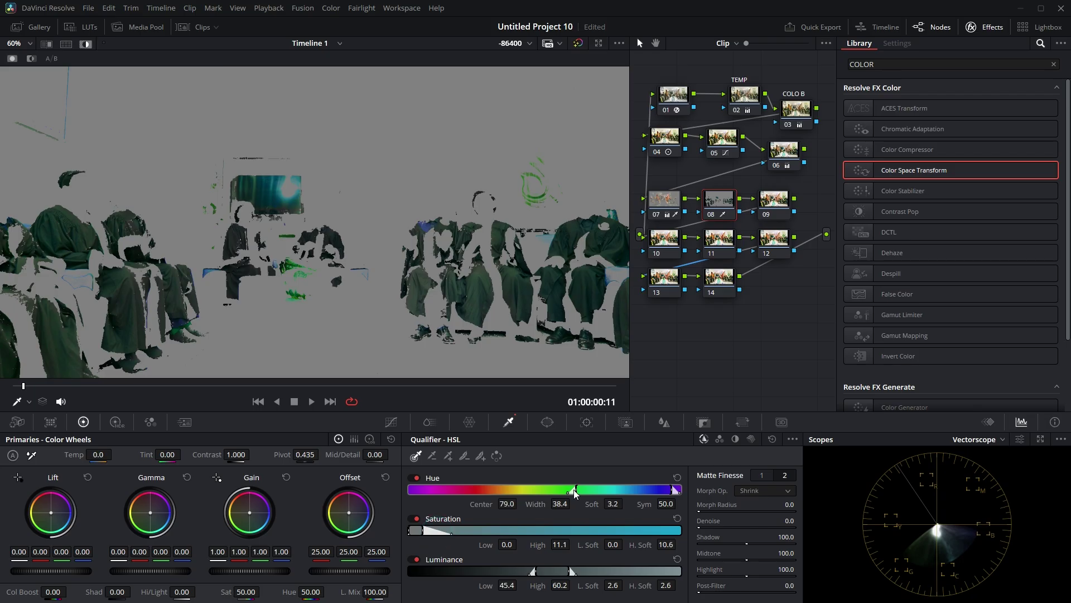
drag(574, 490, 587, 491)
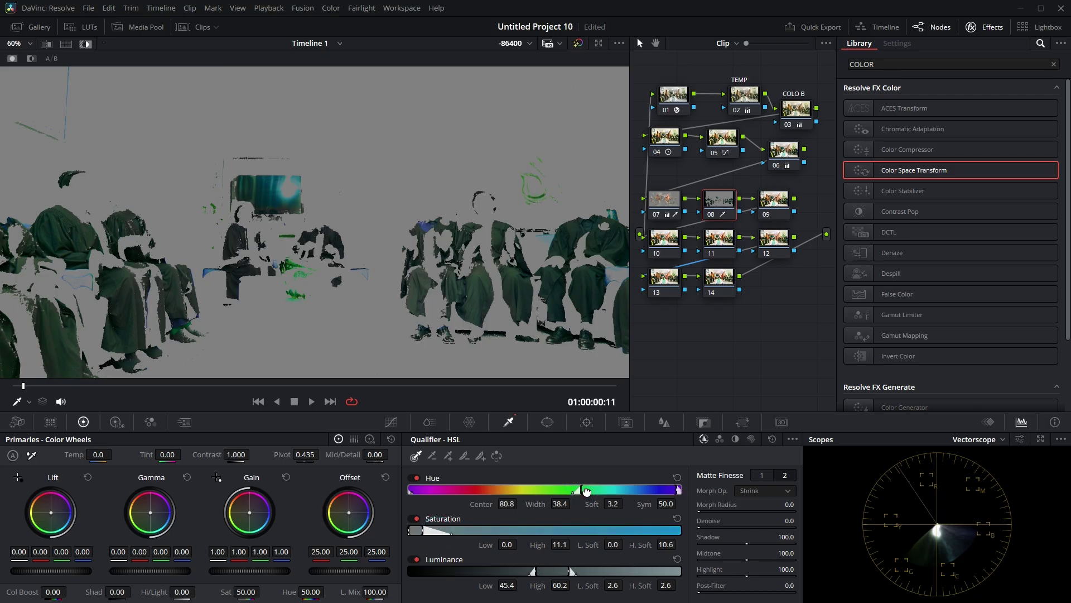
- Soften node 08's robe matte with a slight blur radius and a denoise of 4.6
scroll(466, 230, up, 5)
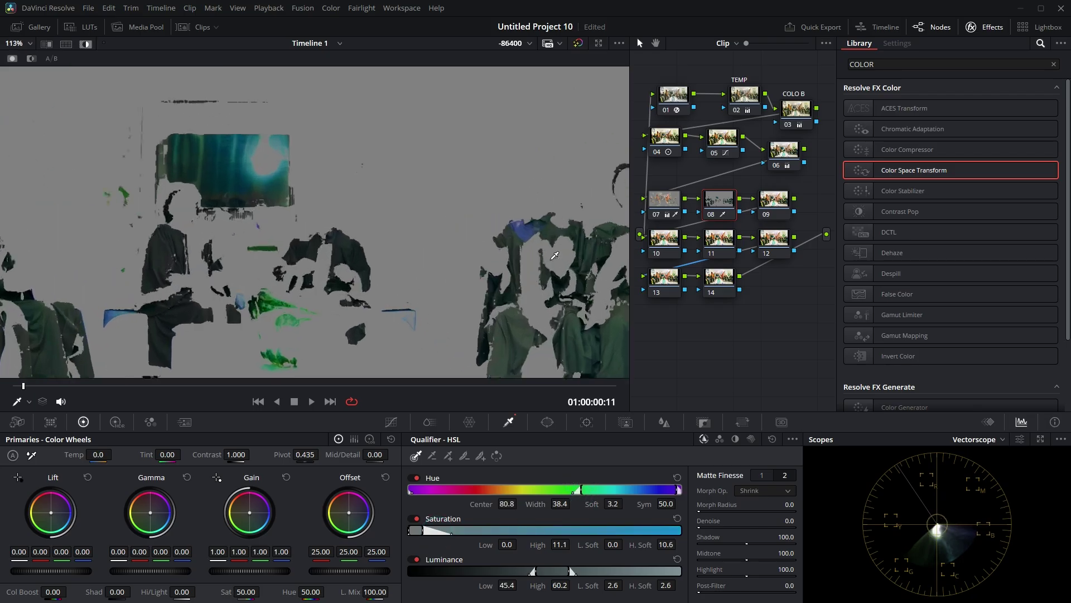
click(762, 475)
drag(699, 577, 701, 577)
click(785, 475)
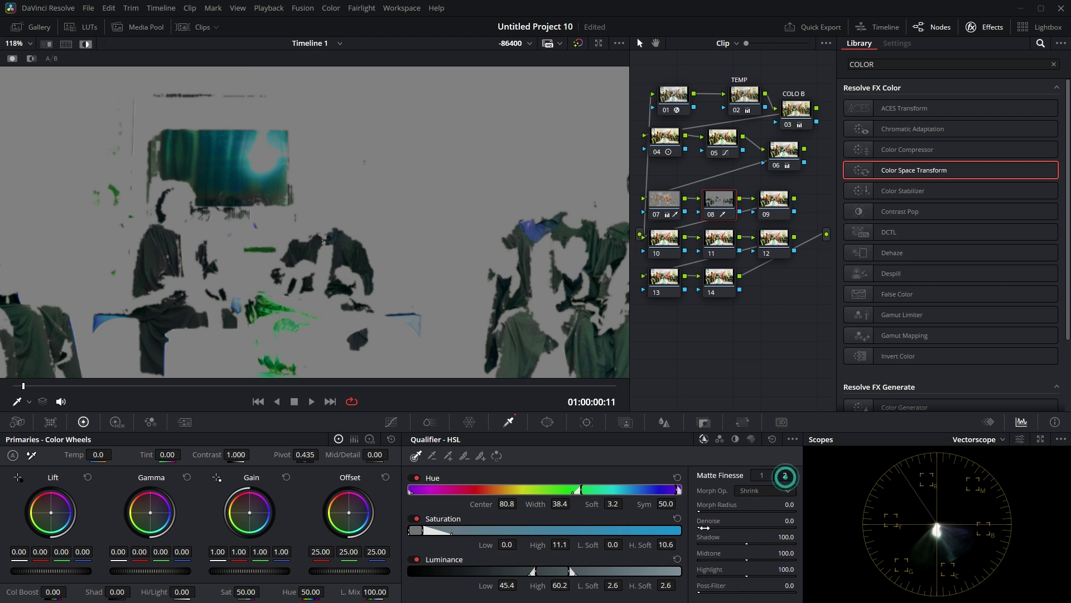
click(705, 524)
drag(705, 525, 705, 527)
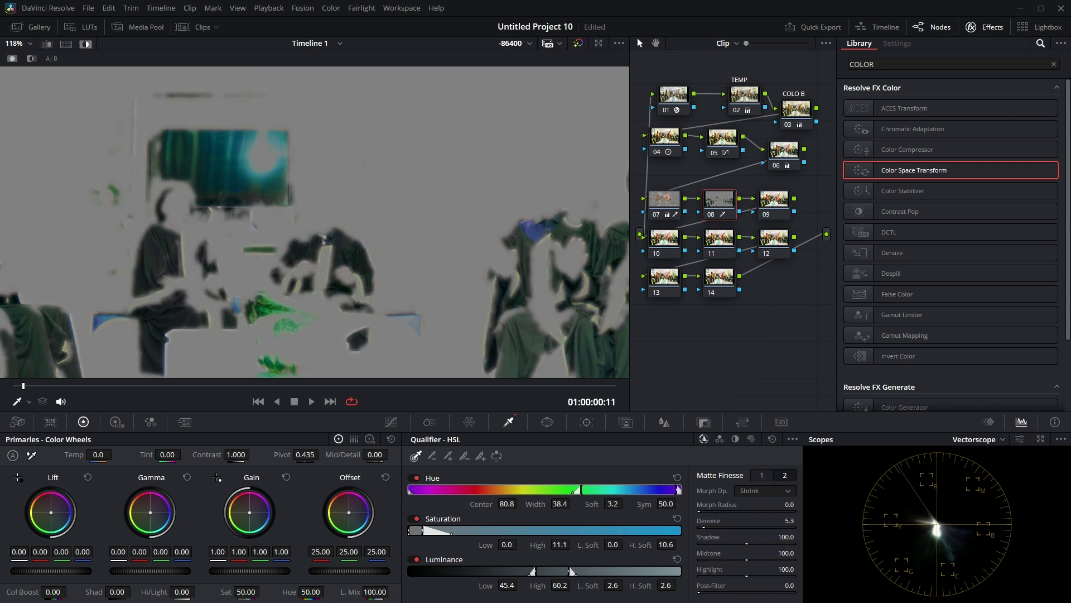
scroll(552, 301, down, 3)
scroll(552, 301, down, 4)
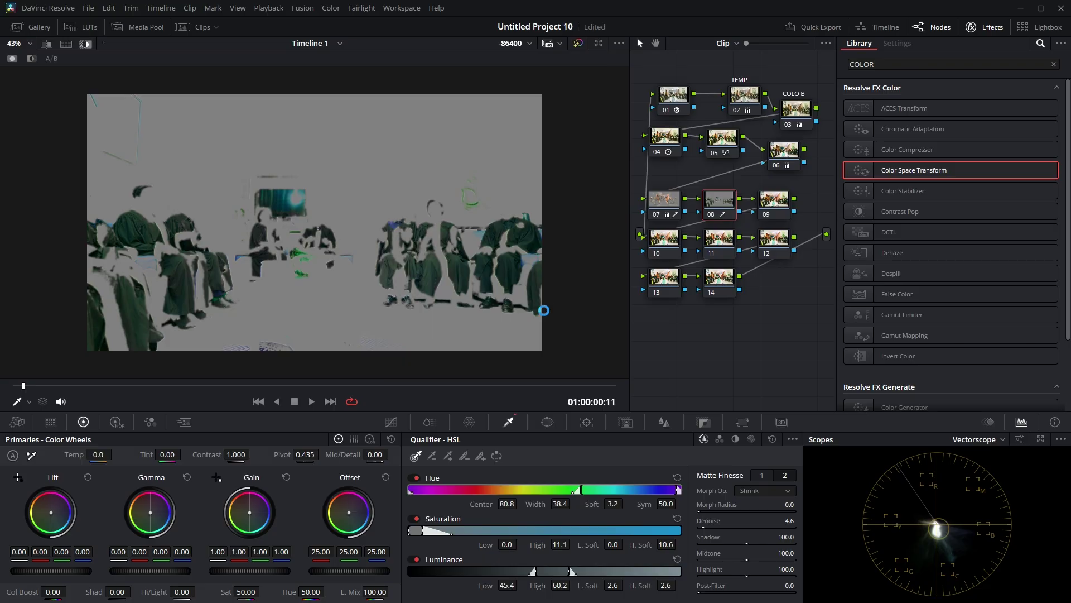
- Turn off the Highlight view and shift node 08's offset toward blue, reaching 16.46 red, 20.10 green and 29.55 blue
key(shift+h)
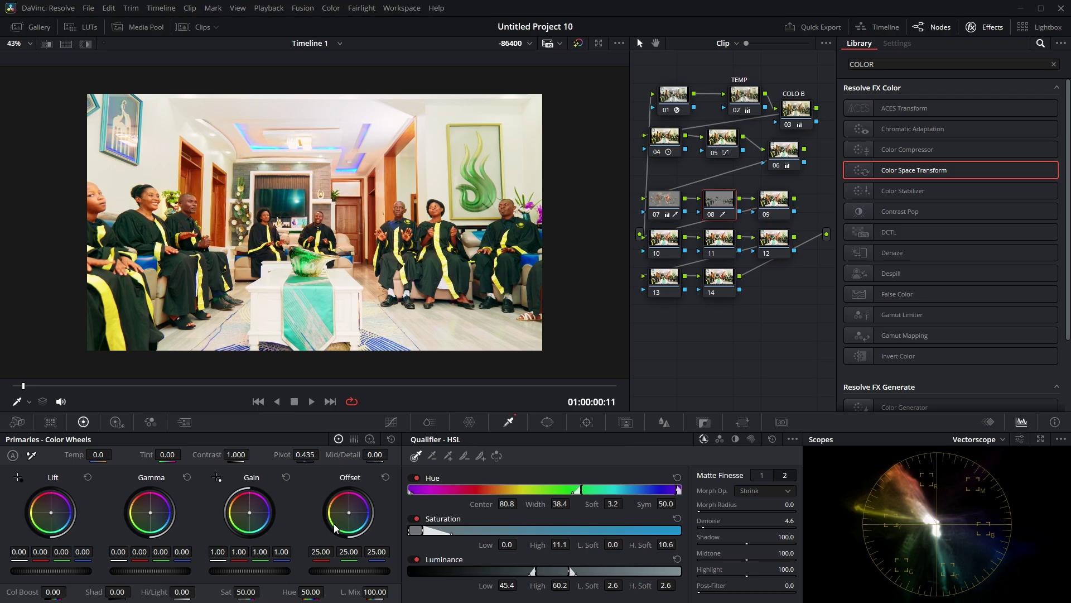
drag(349, 512, 352, 514)
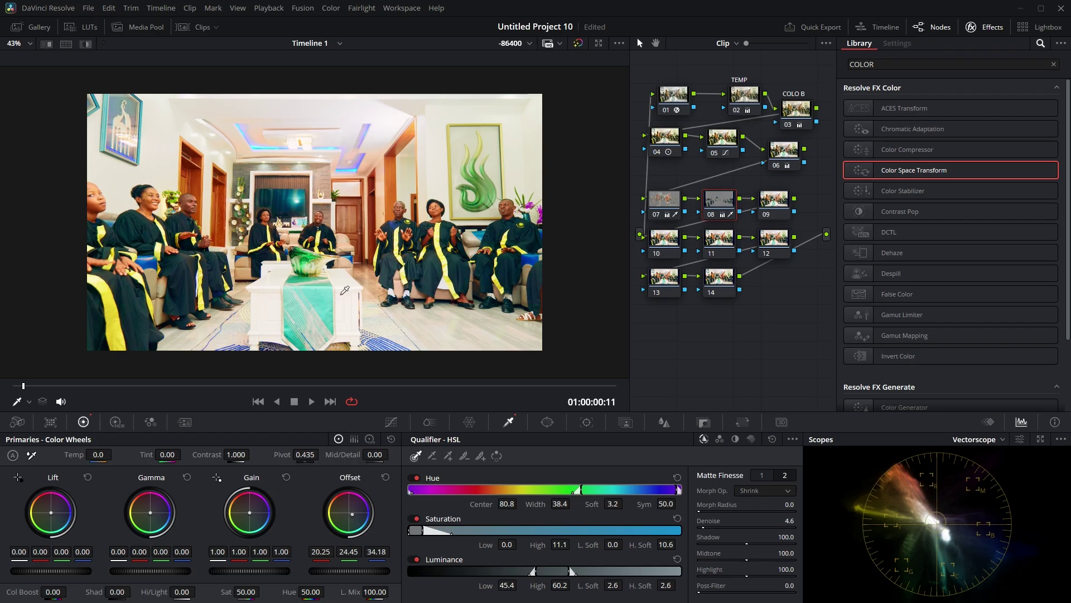
scroll(350, 287, up, 3)
scroll(351, 286, down, 1)
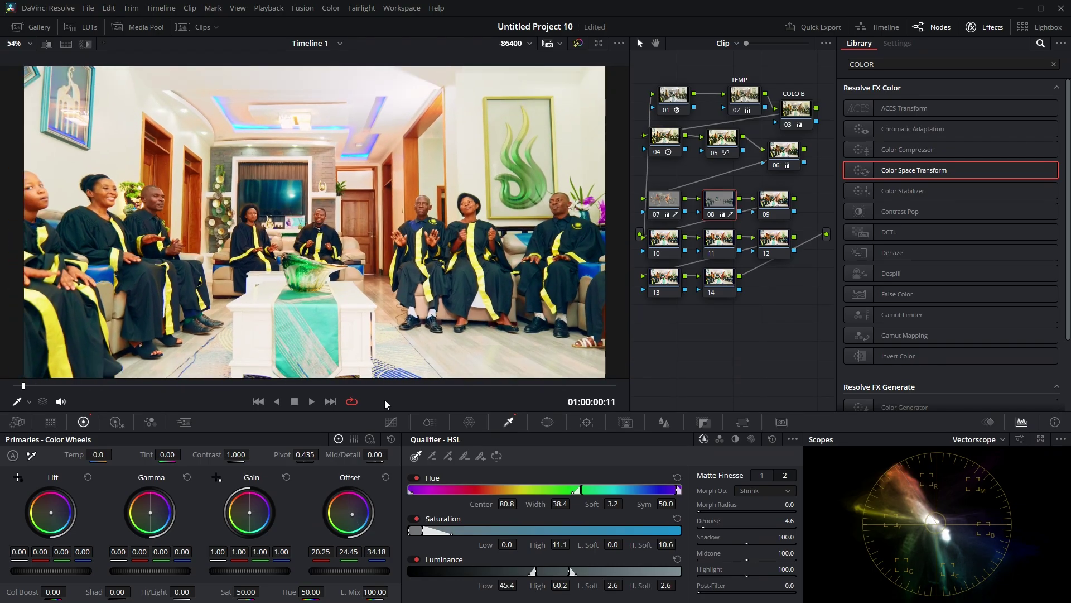
click(488, 387)
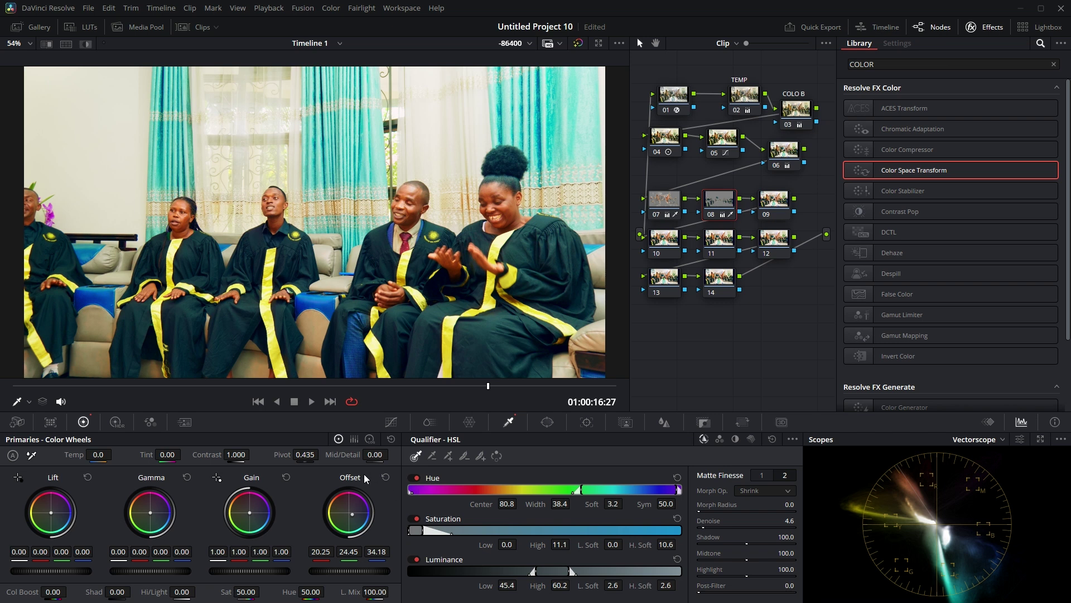
drag(357, 515, 355, 512)
drag(362, 571, 346, 570)
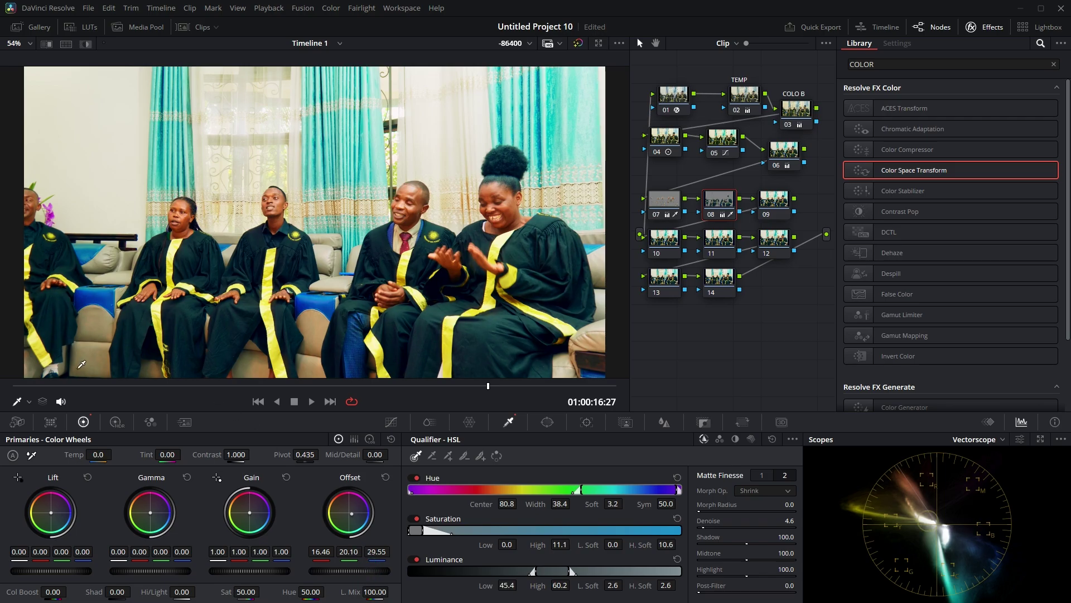
- Check the robe color at frames 01:00:02:23 and 01:00:00:11, comparing the picture with node 08 disabled and enabled
click(90, 389)
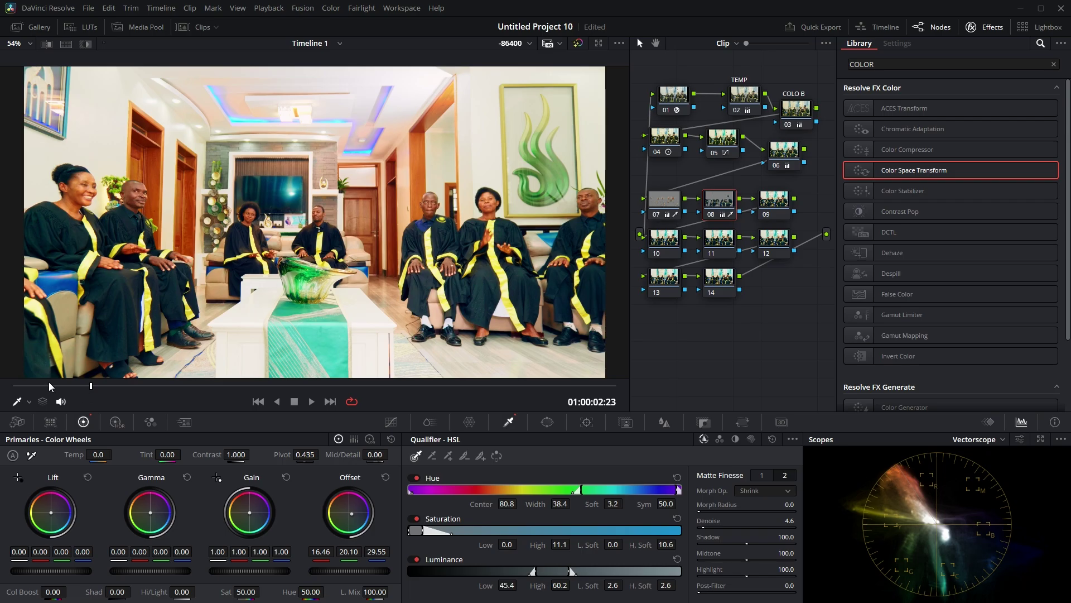
click(25, 385)
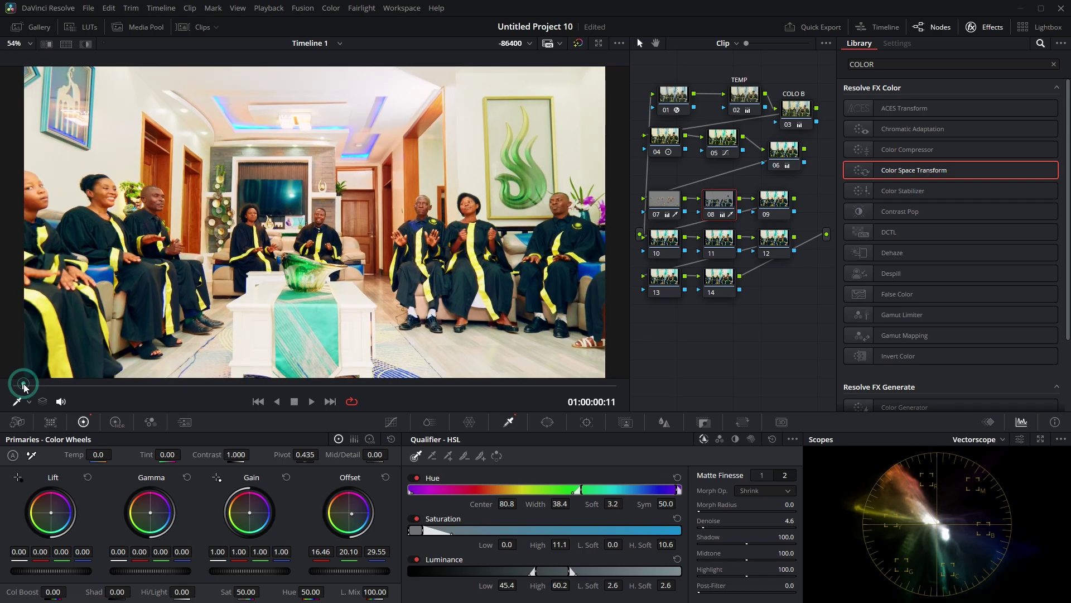
click(711, 218)
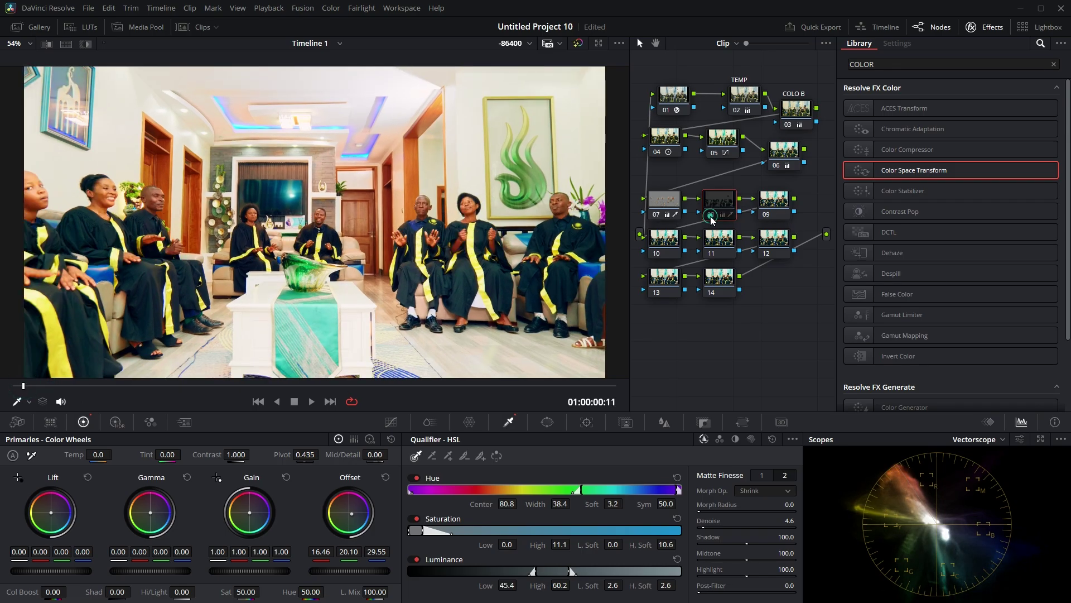
click(710, 216)
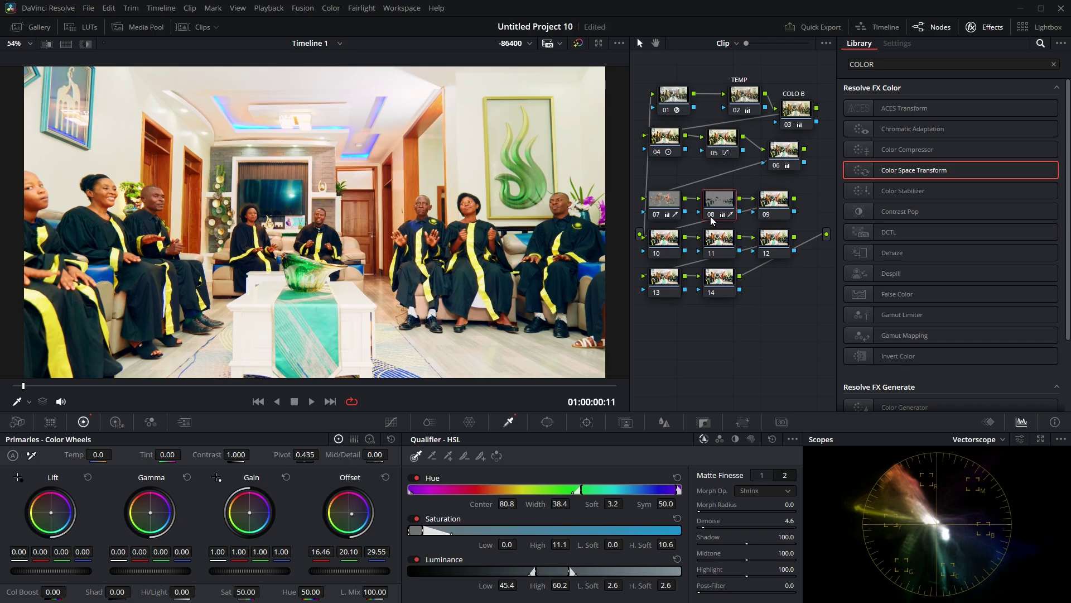
- On node 09, use the Log wheels to set midtone blue to -0.03 and highlights to -0.16, 0.03 and 0.20
click(773, 199)
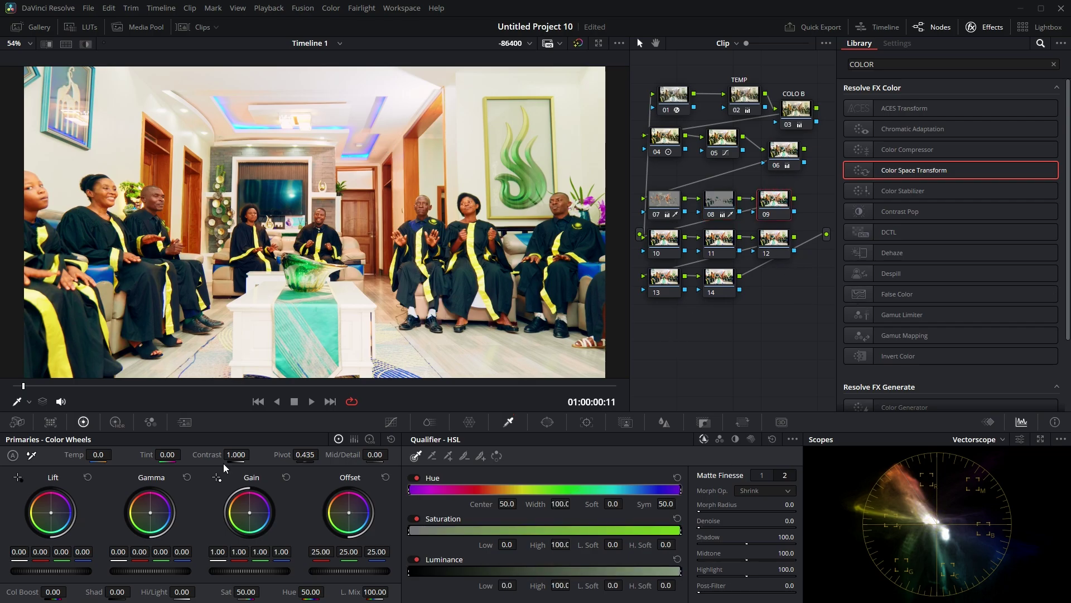
click(370, 440)
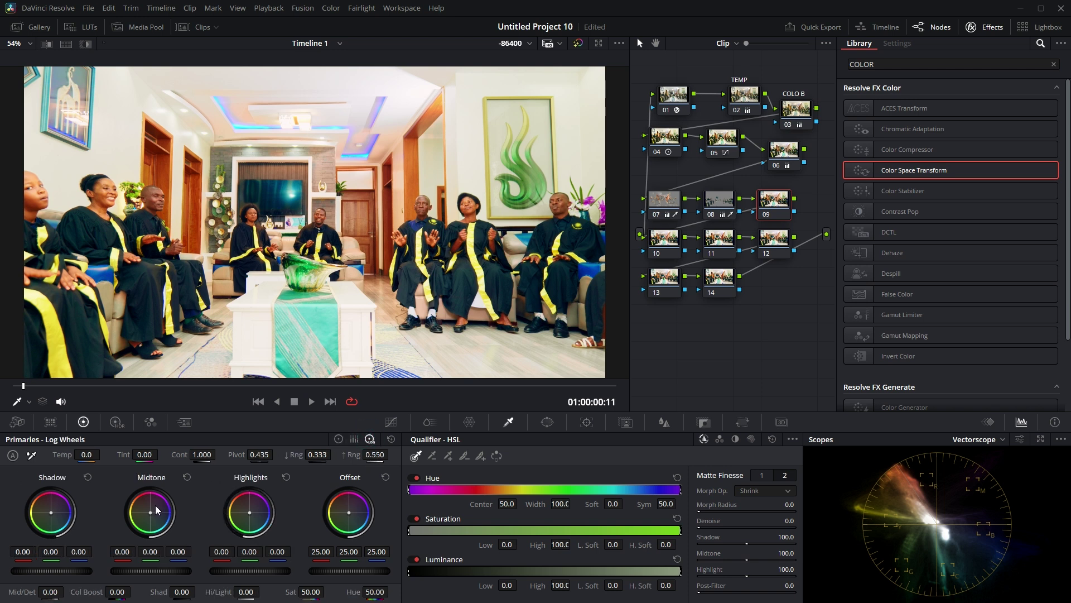
drag(151, 514, 149, 510)
drag(249, 512, 252, 515)
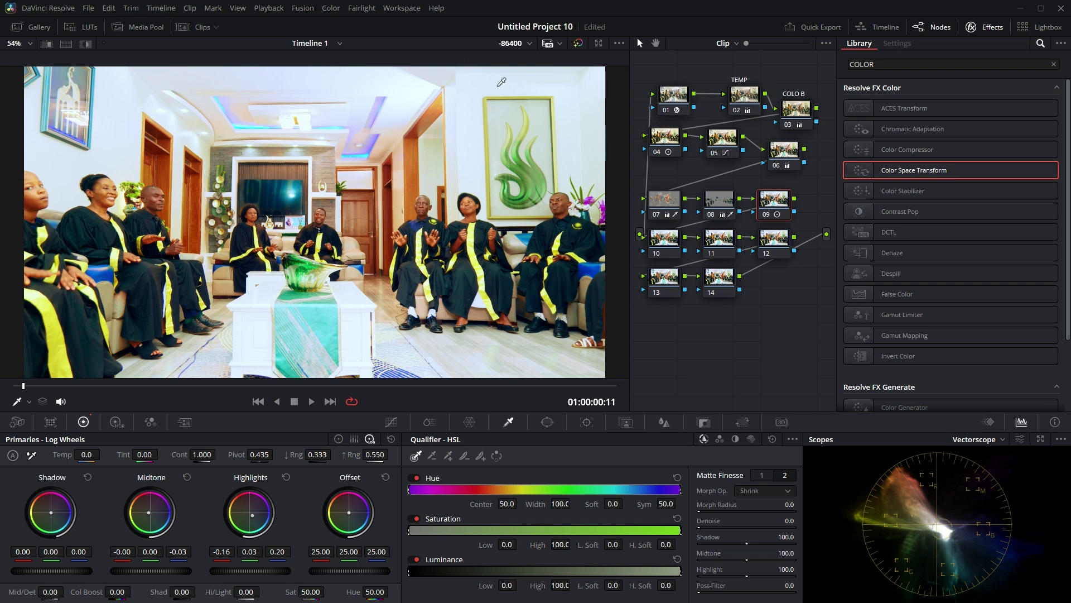
- Check frames 01:00:08:12 and 01:00:13:18, and reduce node 09's Log highlights shift to -0.14, 0.03 and 0.10
click(249, 386)
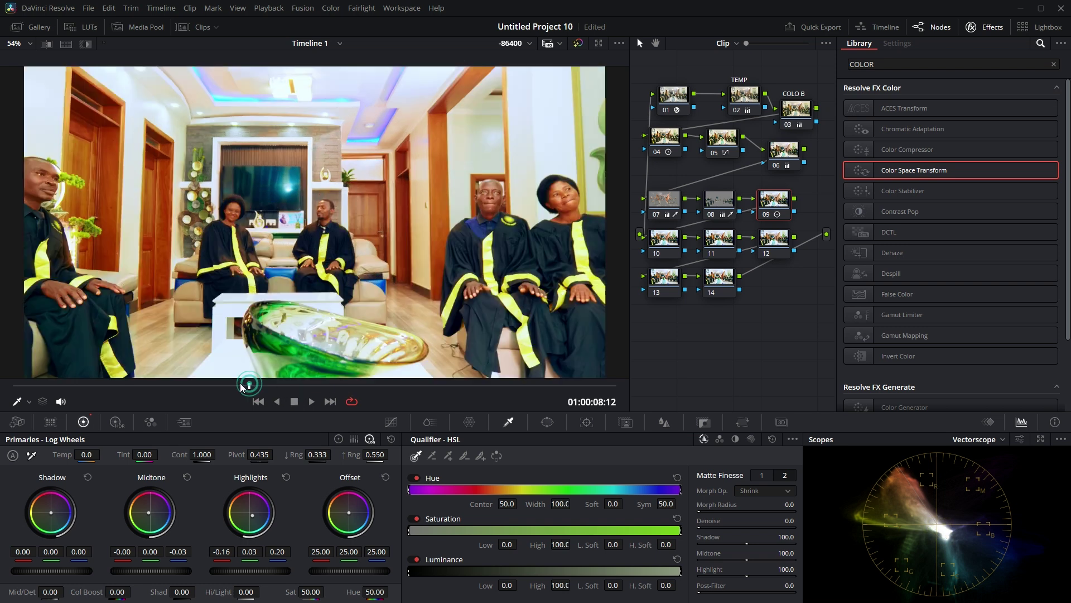
click(396, 385)
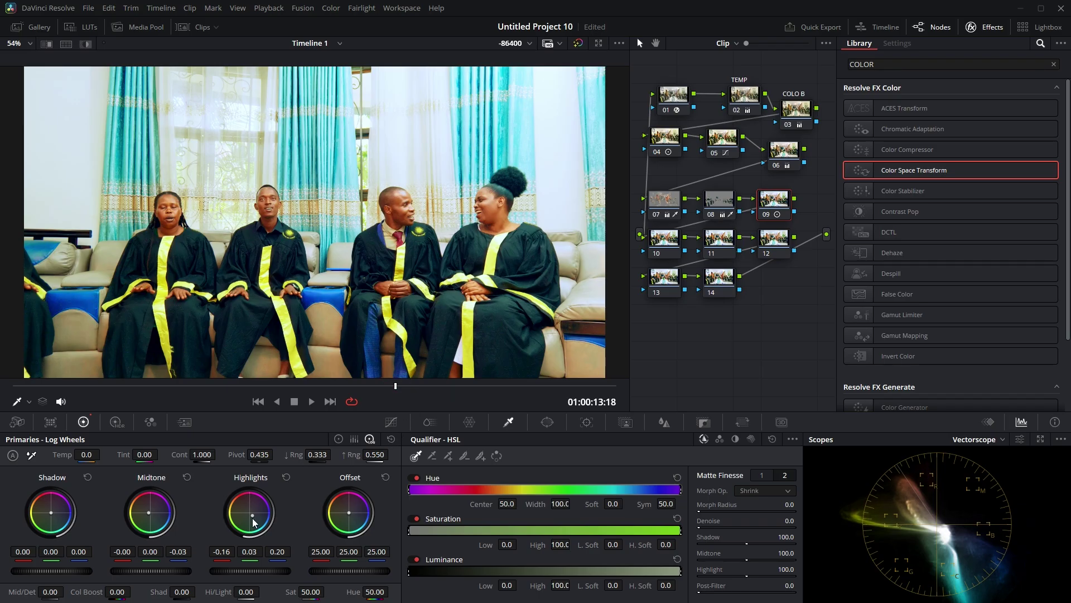
drag(253, 515, 252, 514)
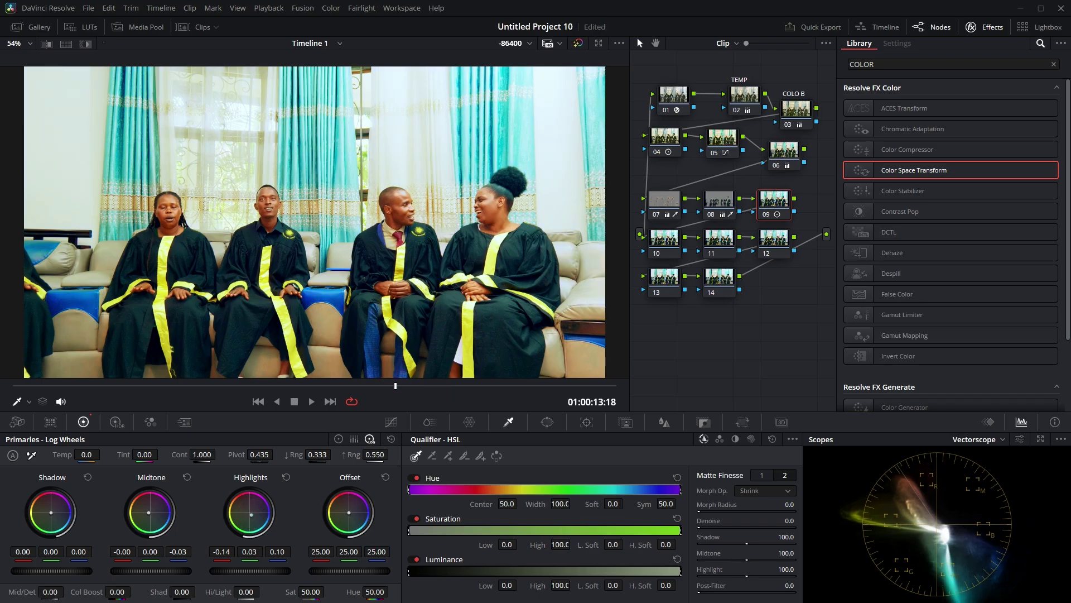
- Review the grade at frames 01:00:19:03, 01:00:04:28 and 01:00:00:26, comparing the last one with all grades bypassed and restored
click(491, 386)
click(536, 385)
drag(540, 385, 550, 385)
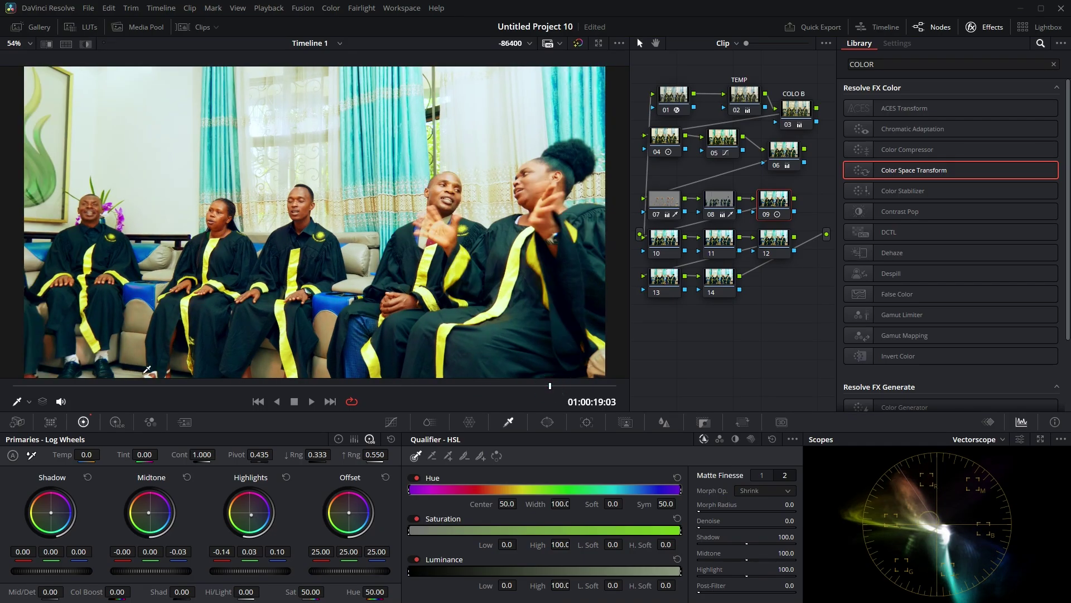
click(151, 386)
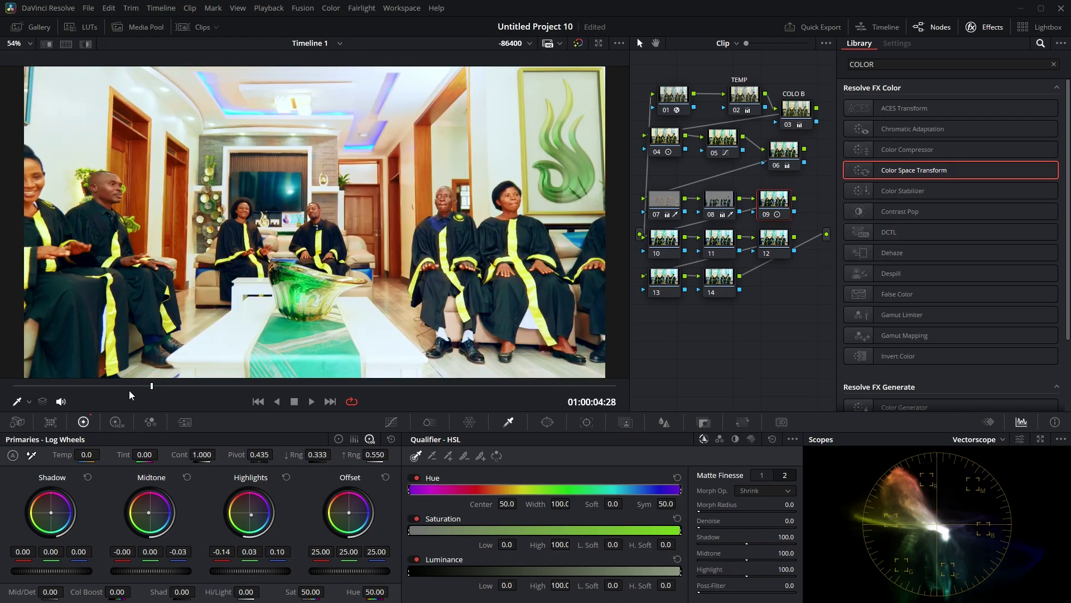
click(37, 386)
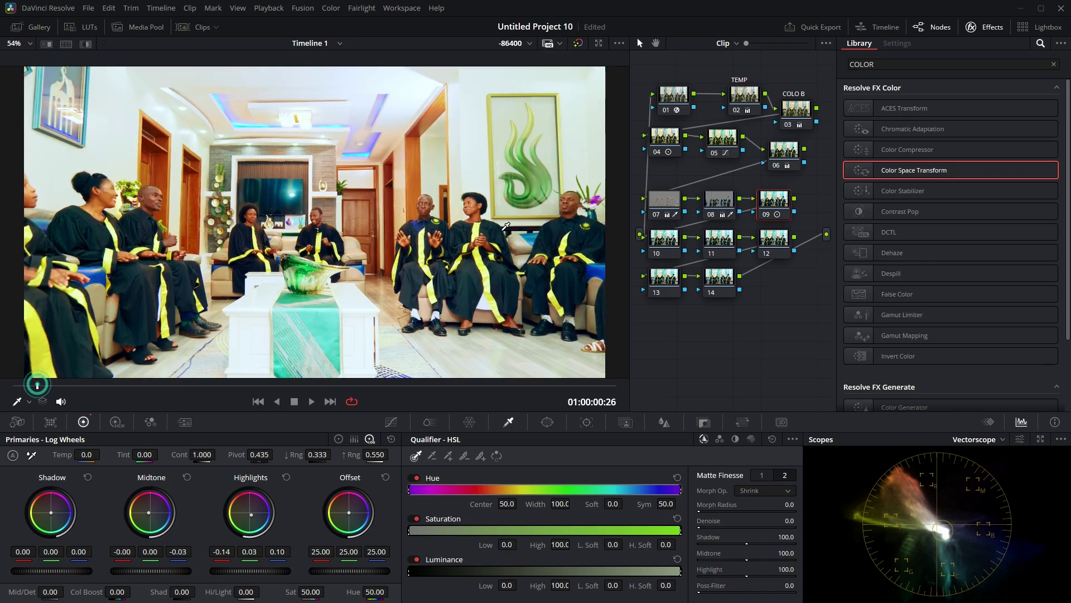
key(shift+d)
key(shift+d)
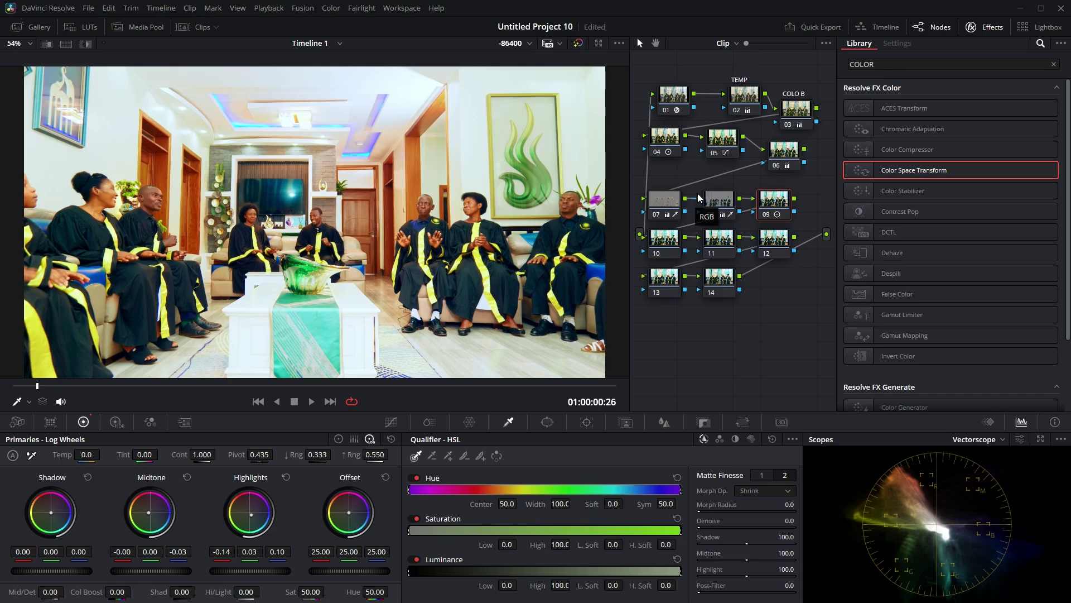
- Compare the picture with nodes 05, 04, 03 and the TEMP node 02 disabled and enabled, checking the TEMP node on another frame too
click(716, 155)
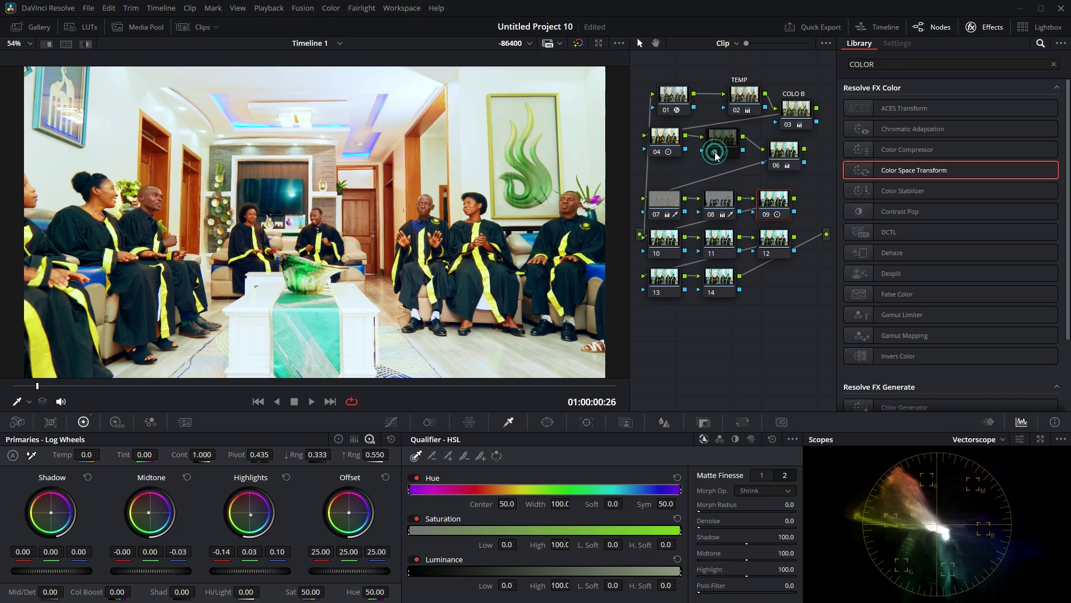
click(661, 151)
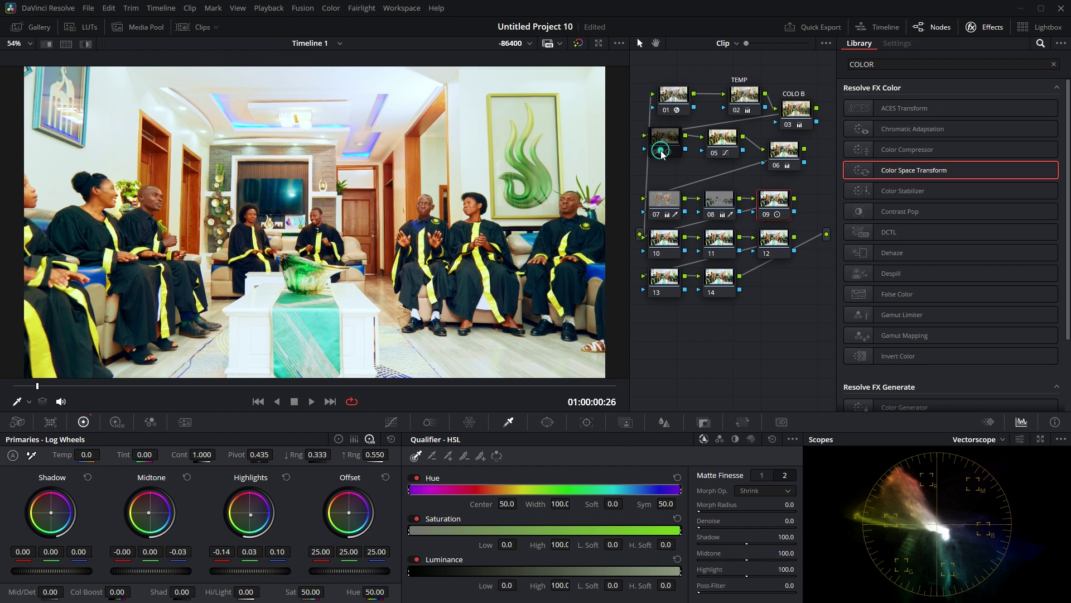
click(789, 131)
click(789, 130)
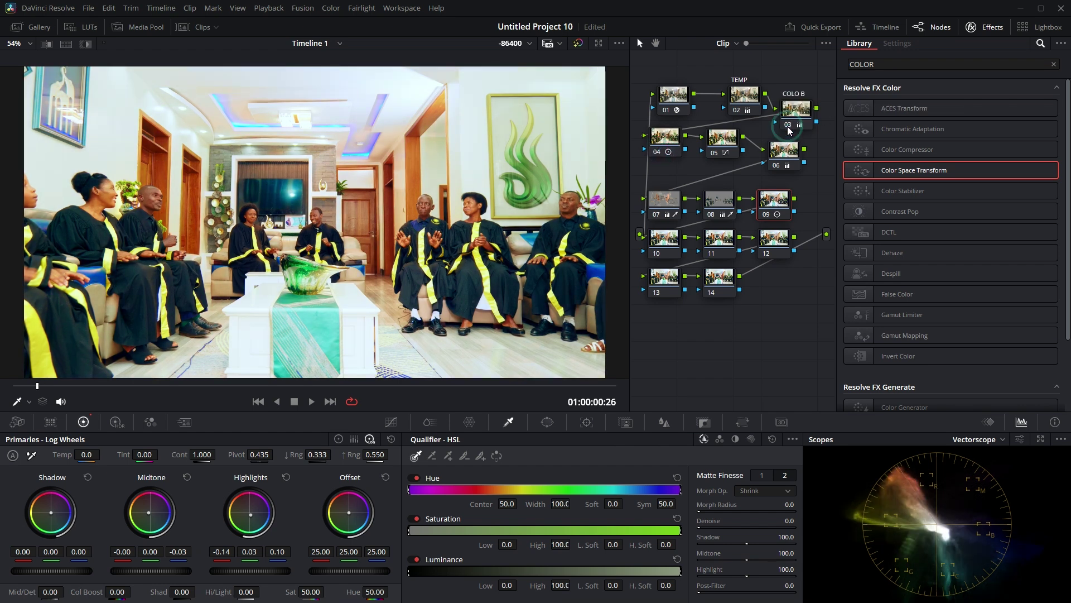
click(737, 111)
click(738, 111)
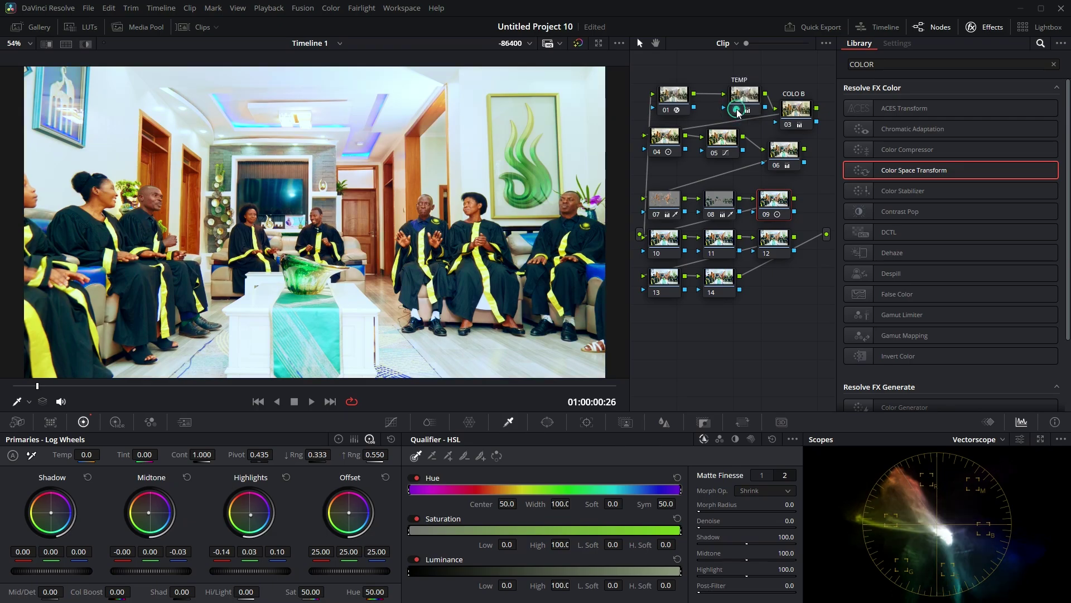
click(738, 111)
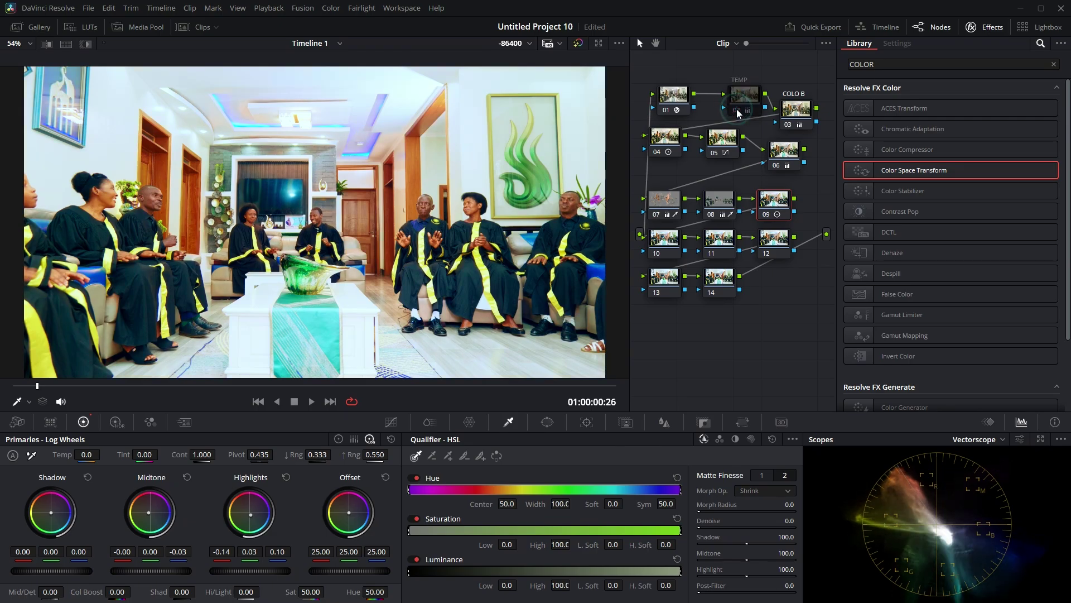
click(737, 112)
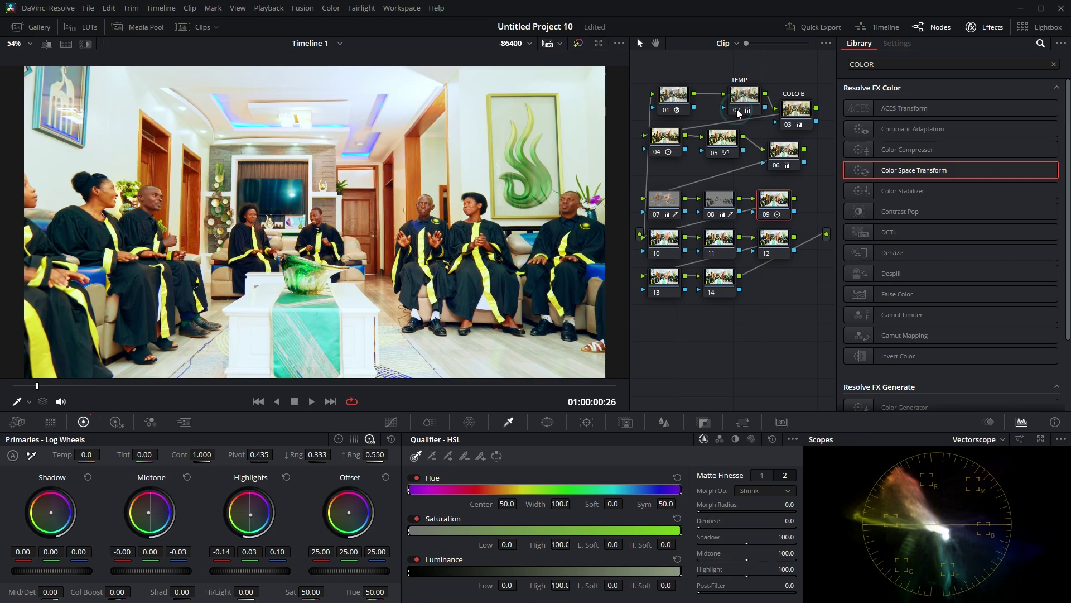
click(738, 111)
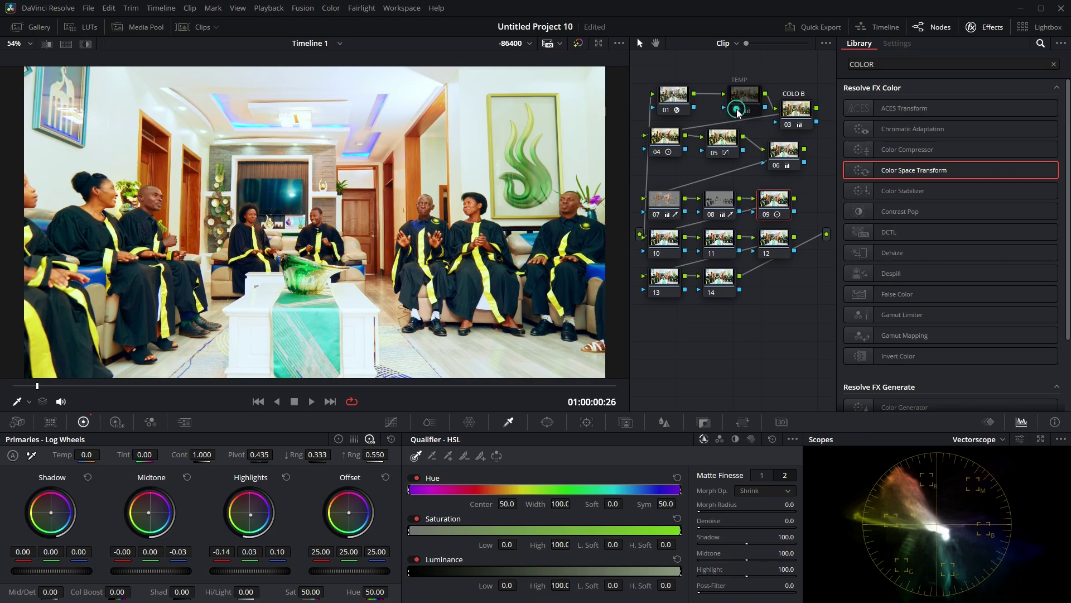
click(494, 385)
click(740, 117)
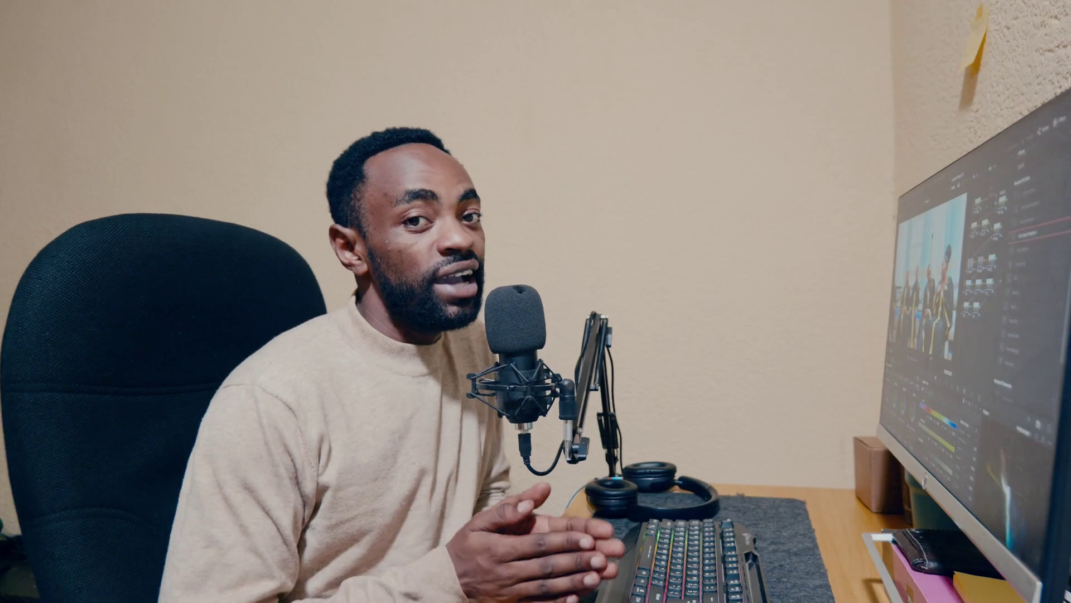